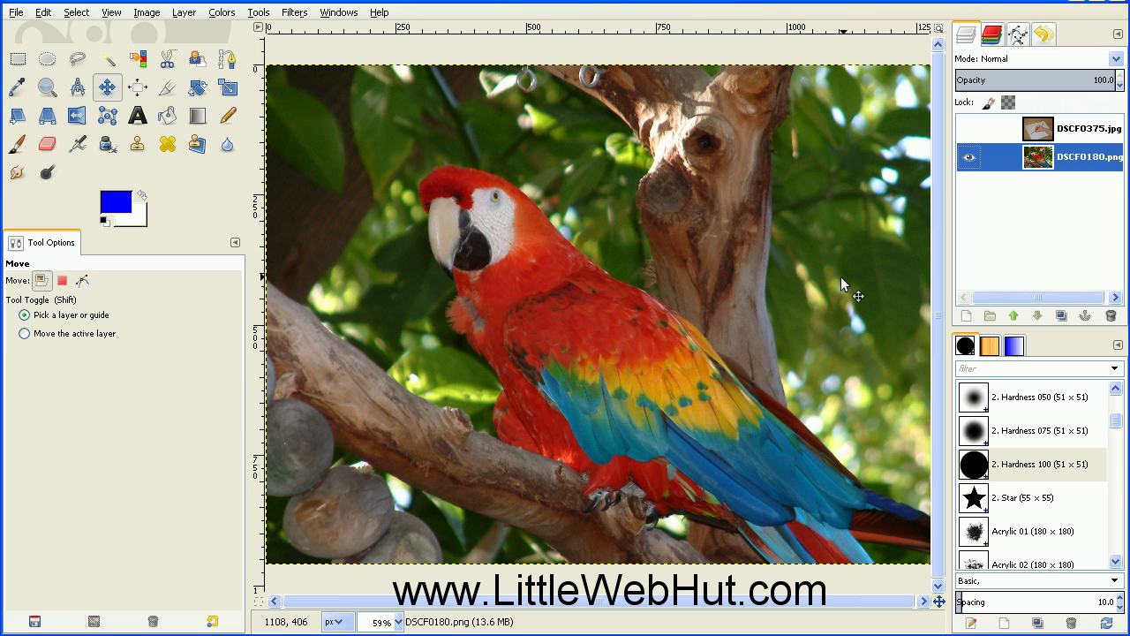
- Make the DSCF0375.jpg layer visible and add an alpha channel to both the DSCF0180.png and DSCF0375.jpg layers
left_click(968, 129)
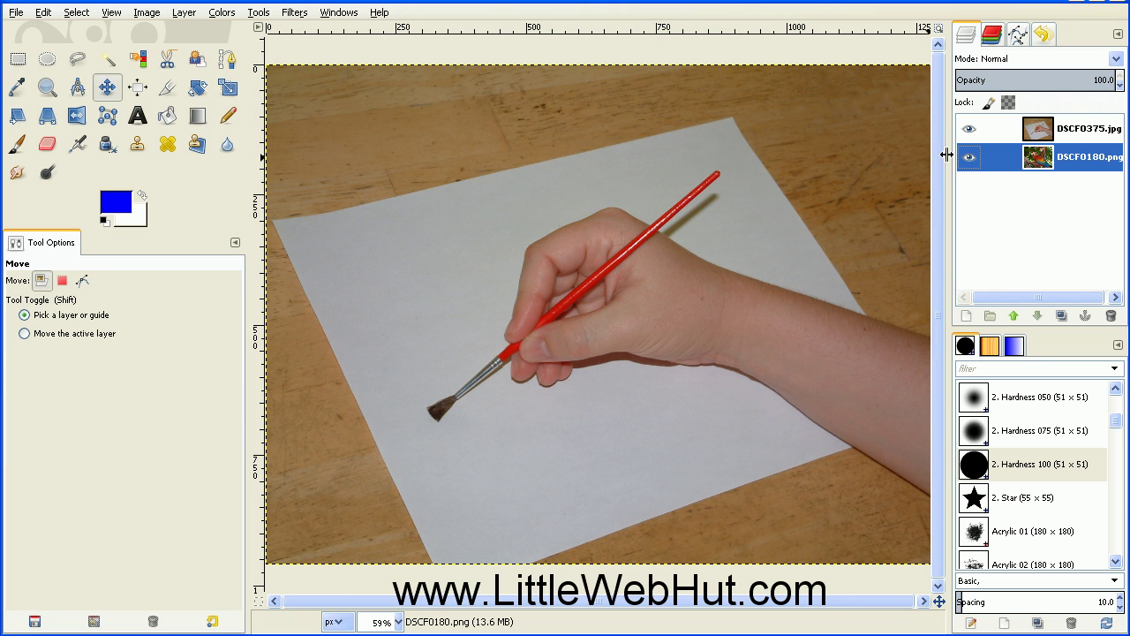
right_click(971, 157)
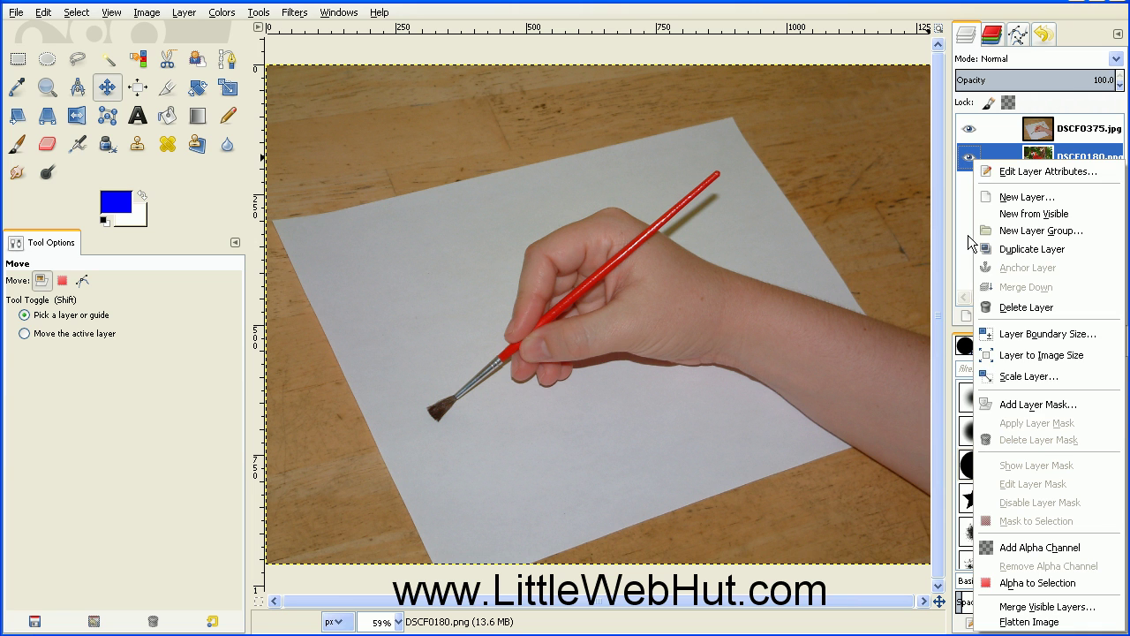
left_click(996, 548)
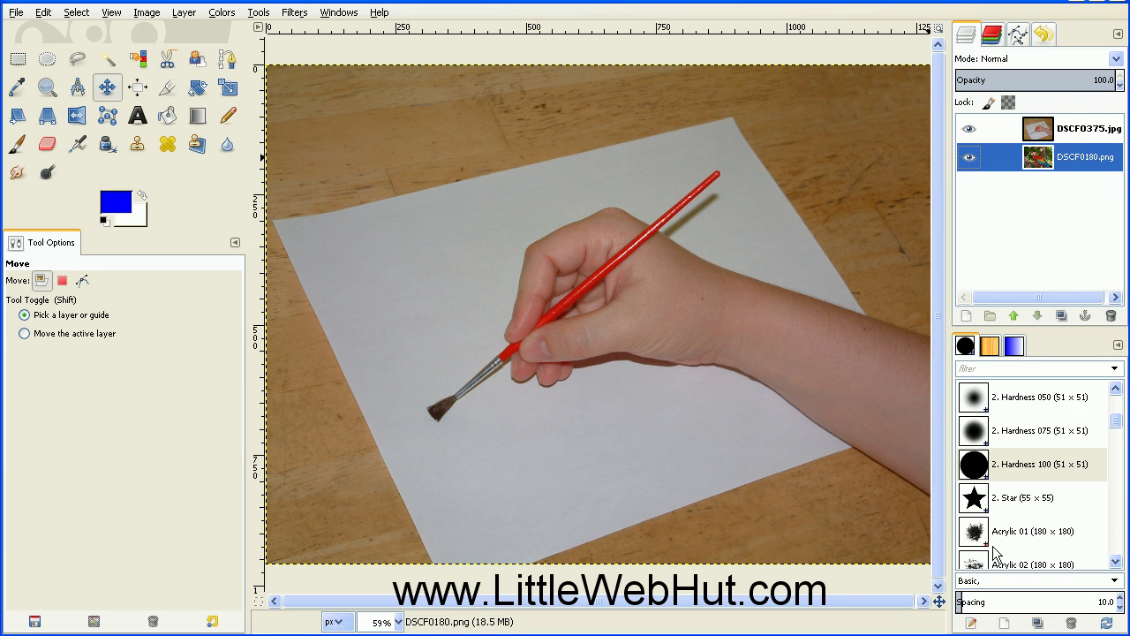
right_click(971, 130)
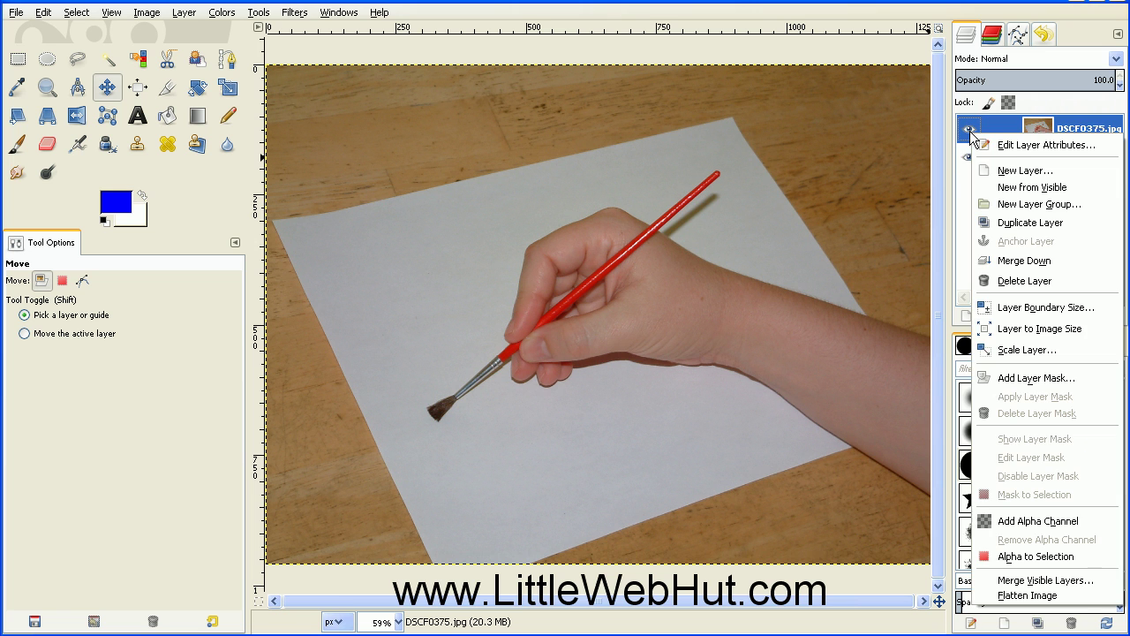
left_click(992, 523)
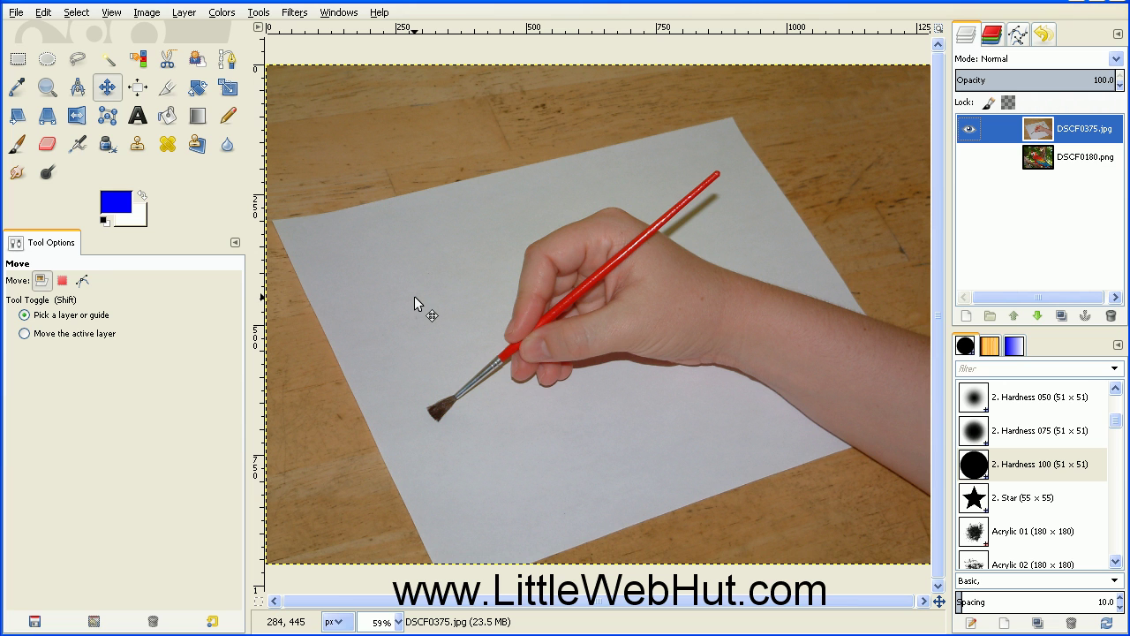
- Select the white paper on the DSCF0375.jpg layer by color, using a threshold of 52.6
left_click(139, 60)
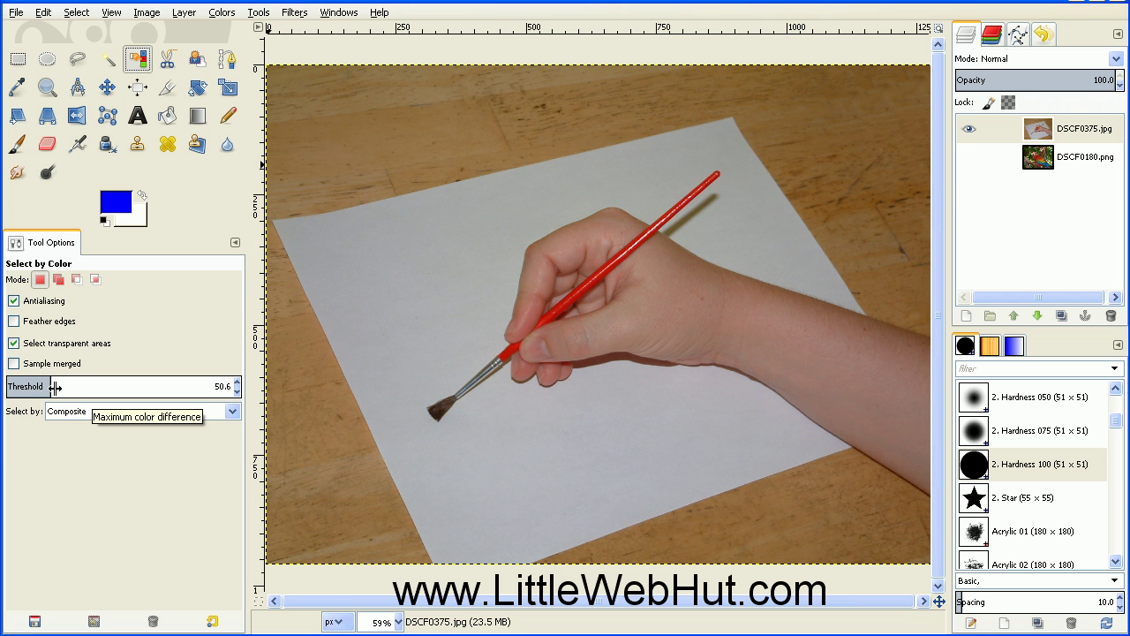
left_click_drag(51, 386, 83, 386)
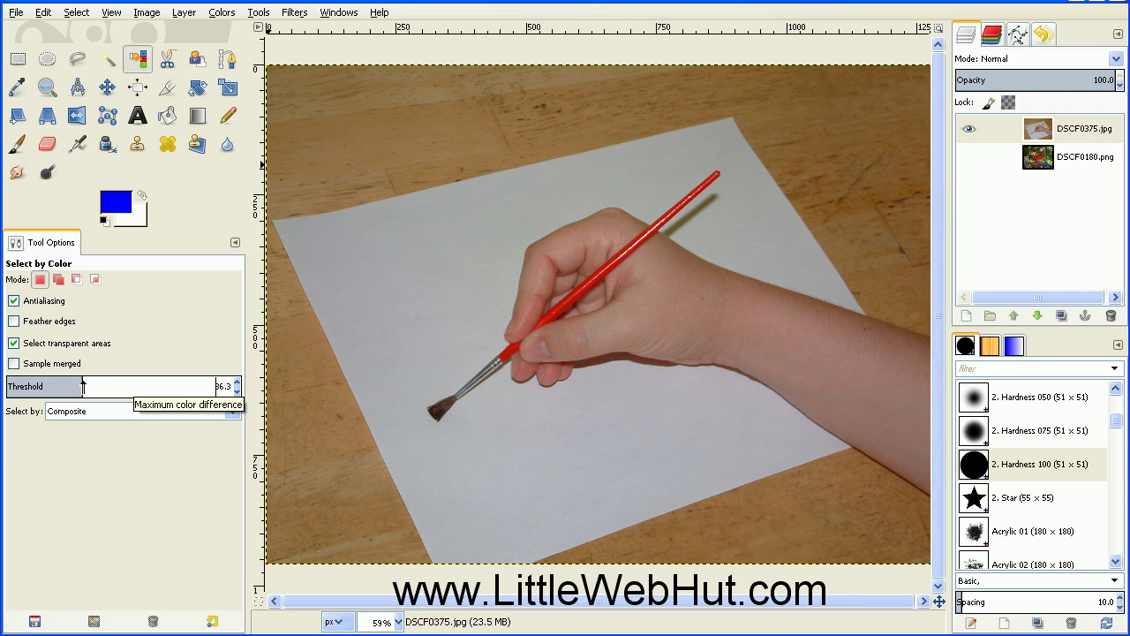
left_click_drag(80, 386, 50, 386)
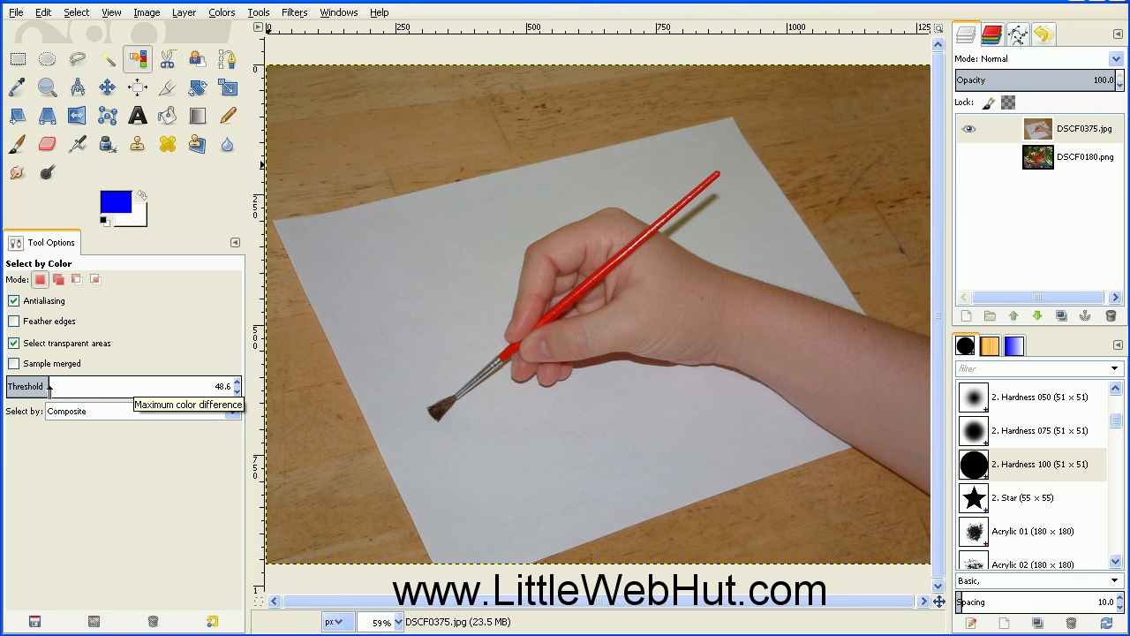
left_click(503, 481)
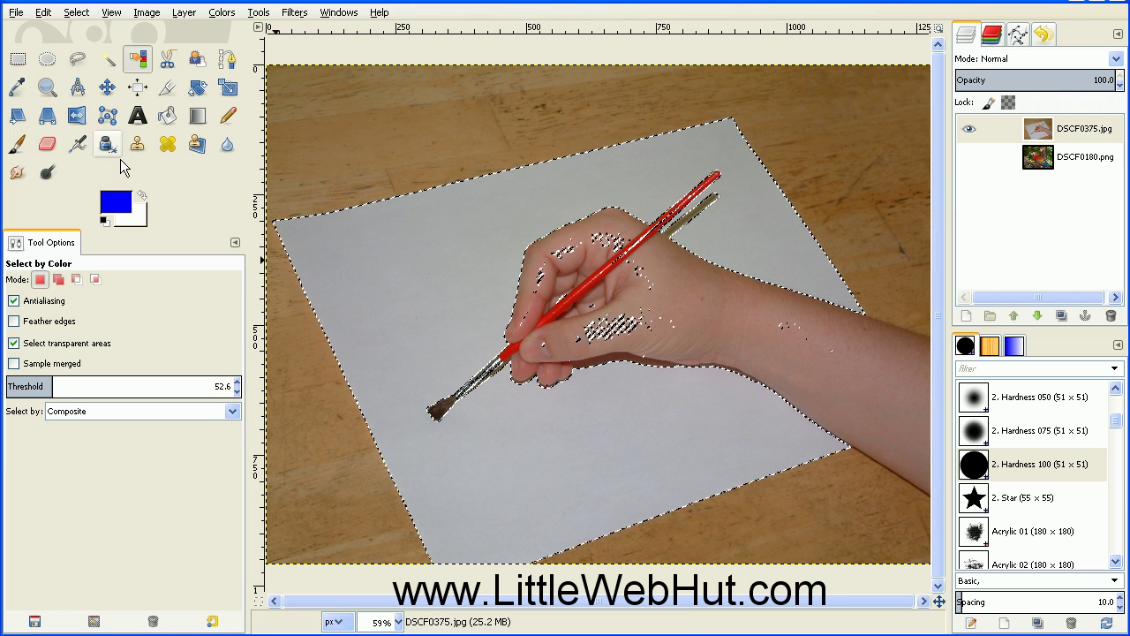
- Erase the selected paper around the hand with a Hardness 100 eraser of size 252.88 and clear the selection
left_click(48, 145)
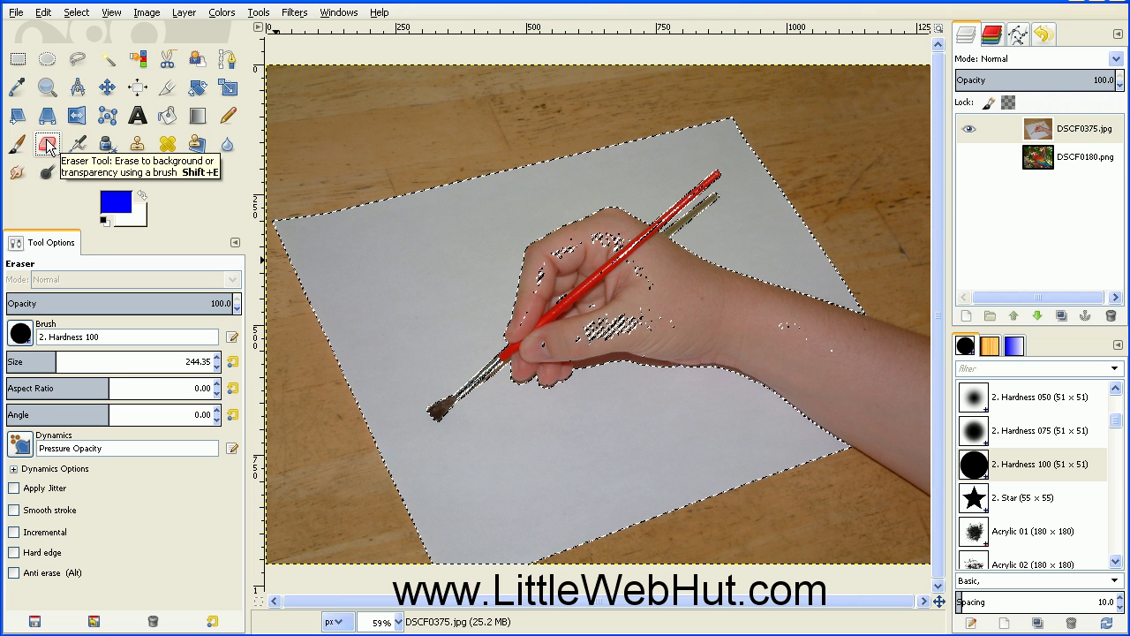
left_click_drag(56, 361, 58, 356)
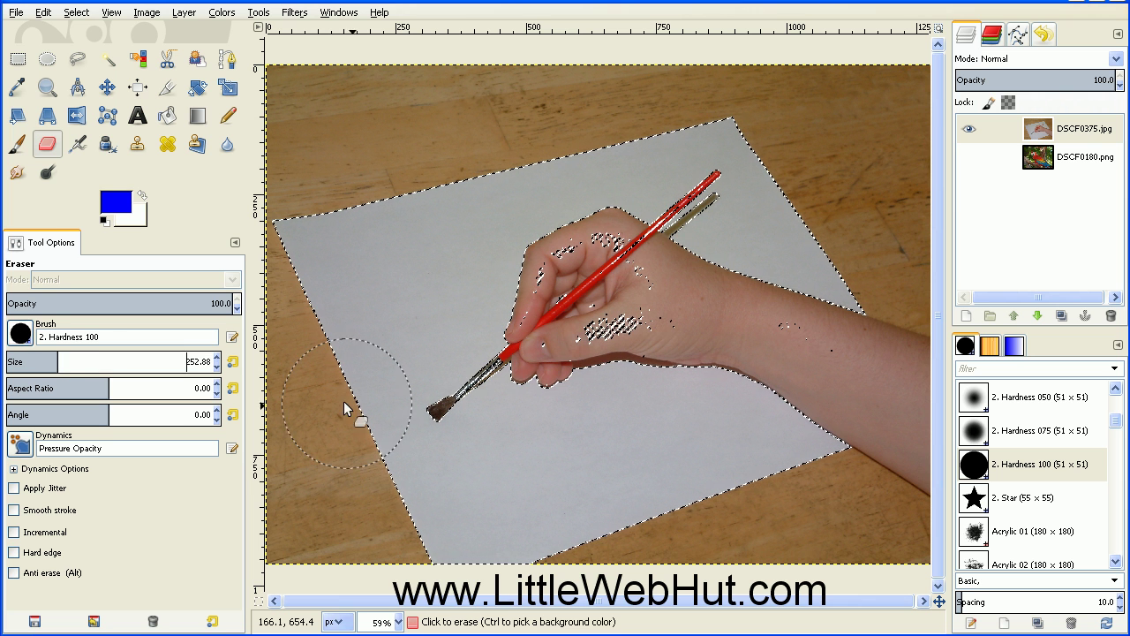
mouse_move(813, 477)
left_mouse_down()
mouse_move(748, 429)
mouse_move(721, 422)
left_mouse_up()
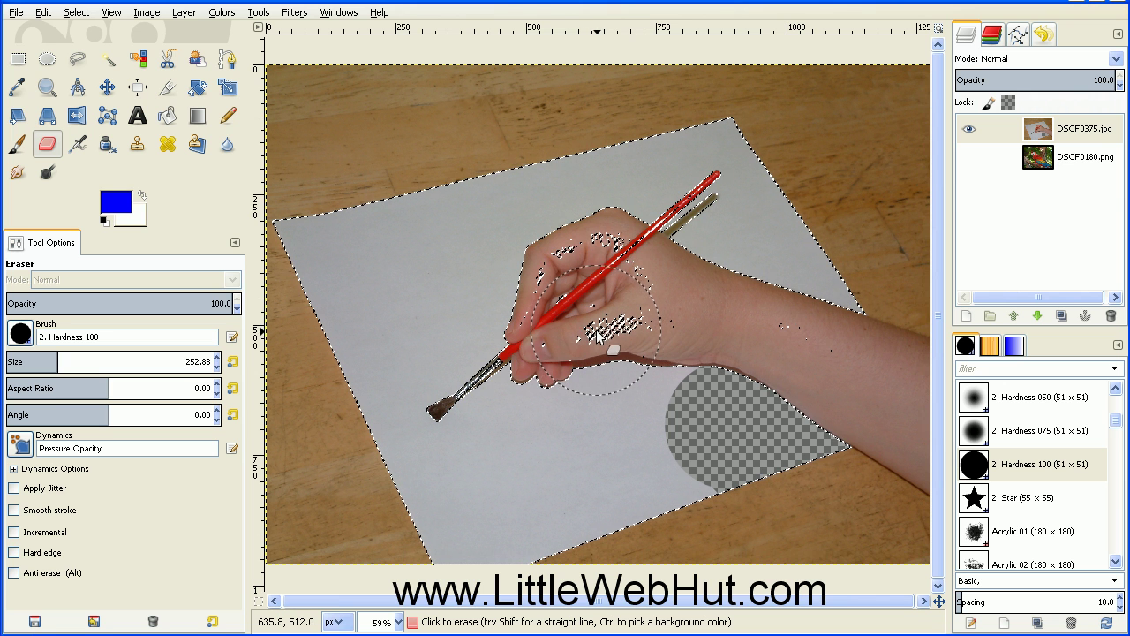
mouse_move(701, 427)
left_mouse_down()
mouse_move(540, 435)
mouse_move(503, 420)
mouse_move(441, 471)
mouse_move(472, 523)
mouse_move(556, 535)
mouse_move(490, 445)
mouse_move(533, 467)
mouse_move(510, 463)
mouse_move(464, 410)
mouse_move(448, 324)
mouse_move(467, 249)
mouse_move(461, 208)
mouse_move(340, 176)
mouse_move(302, 209)
mouse_move(368, 433)
mouse_move(386, 321)
mouse_move(375, 204)
mouse_move(460, 187)
mouse_move(518, 202)
mouse_move(509, 195)
mouse_move(587, 173)
mouse_move(687, 167)
mouse_move(710, 196)
mouse_move(890, 263)
mouse_move(810, 249)
left_mouse_up()
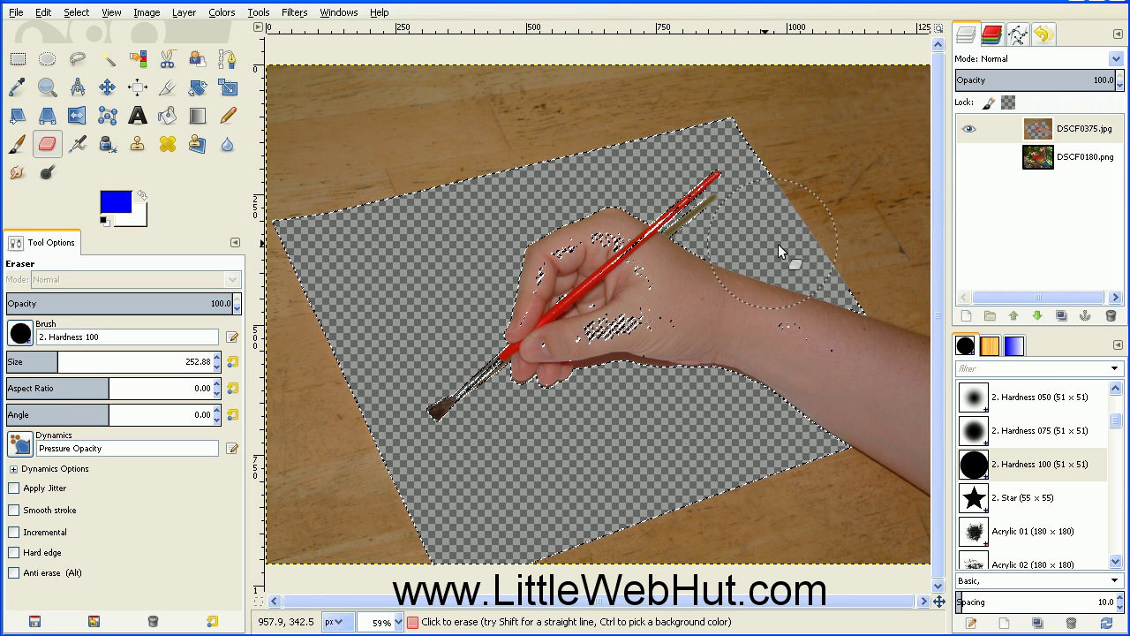
left_click(76, 13)
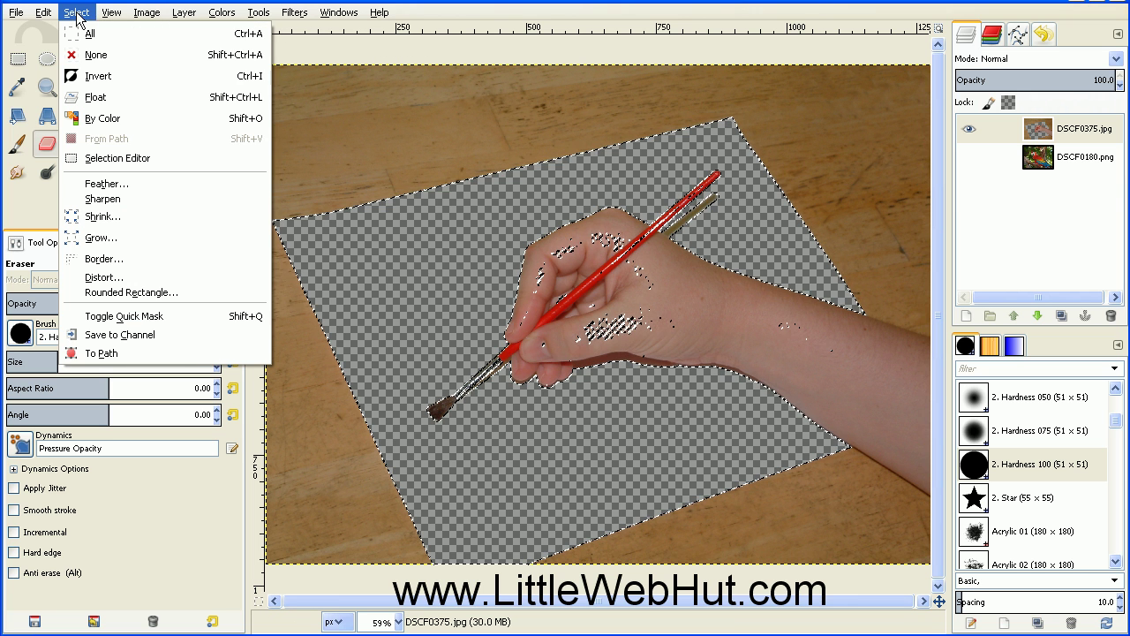
left_click(104, 55)
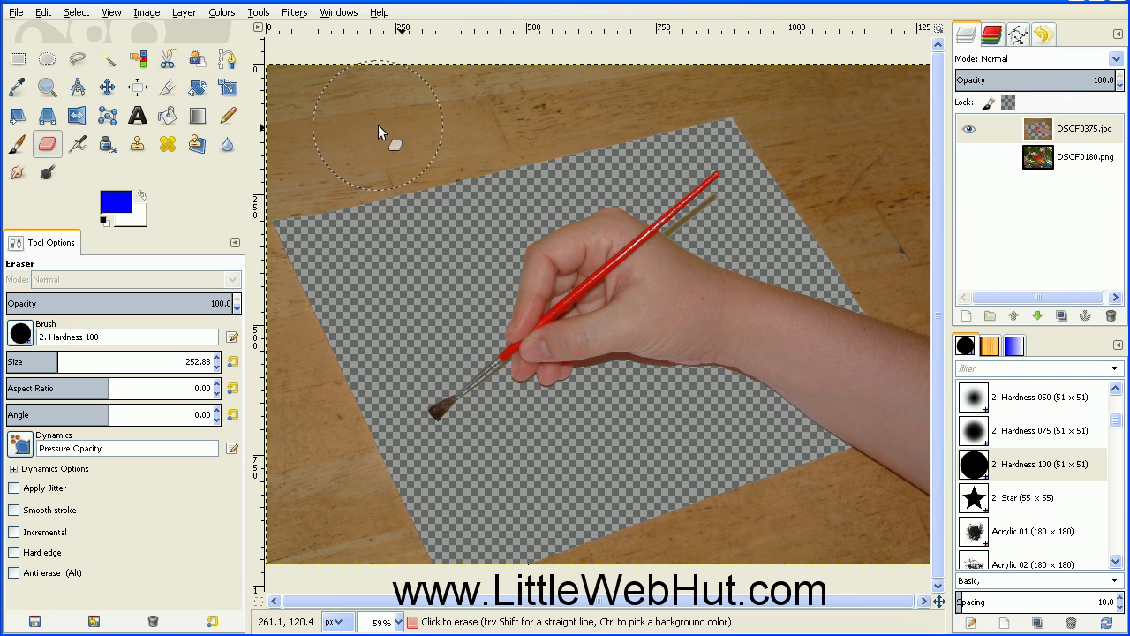
- Show the DSCF0180.png layer and move it down and to the left so the parrot's head and body fit inside the paper opening
left_click(969, 158)
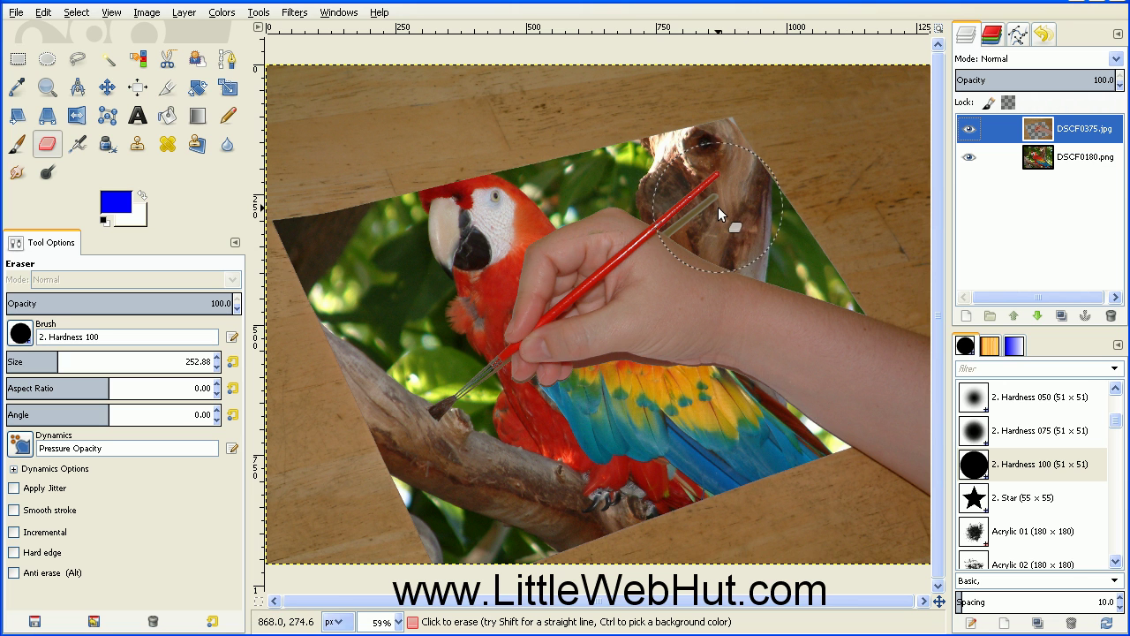
left_click(1034, 167)
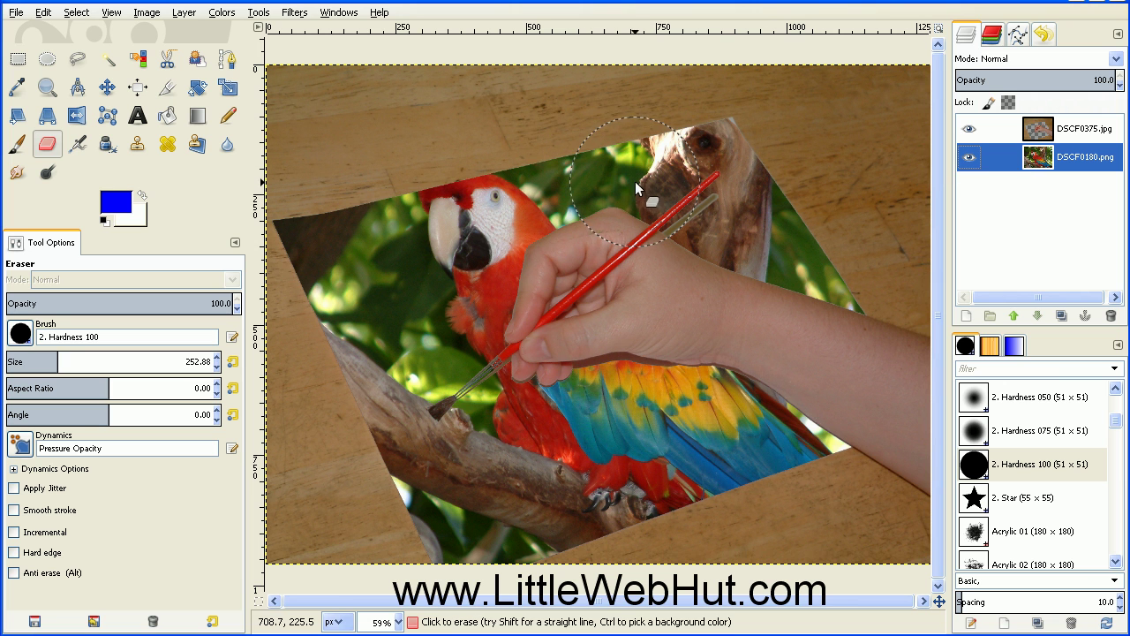
left_click(106, 87)
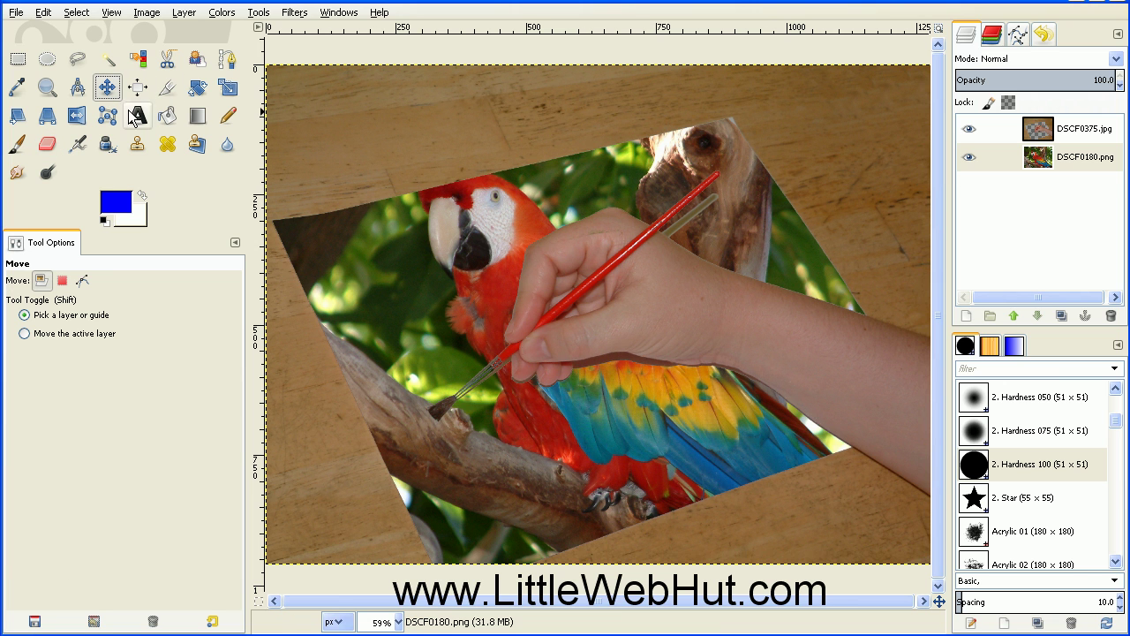
left_click_drag(440, 241, 377, 288)
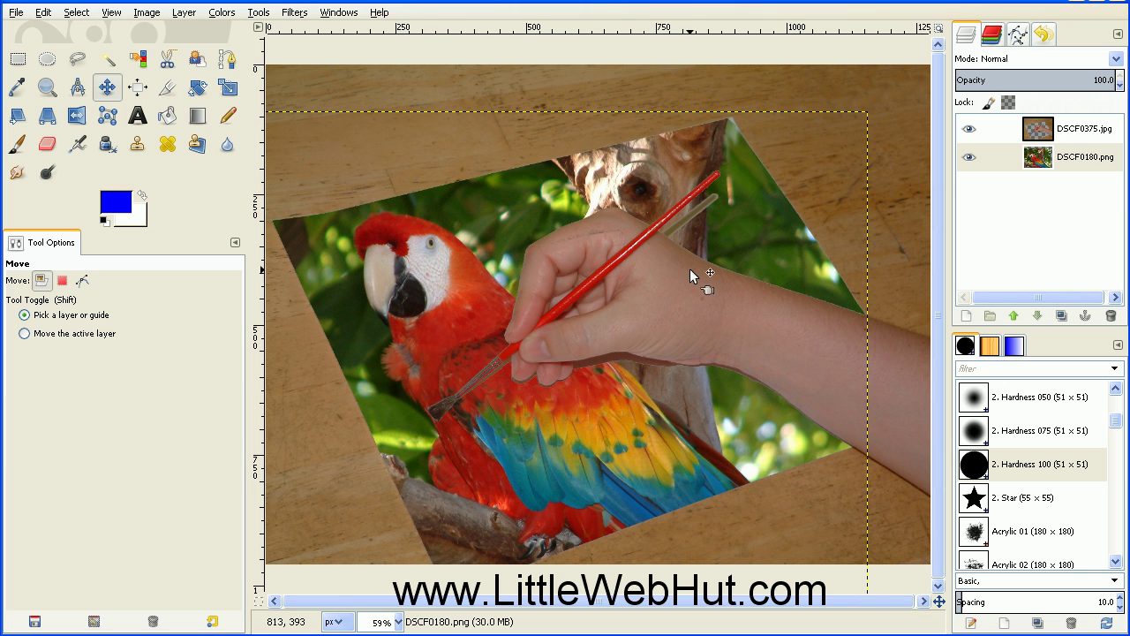
- Hide the DSCF0375.jpg layer, duplicate the DSCF0180.png parrot layer and hide the copy
left_click(969, 130)
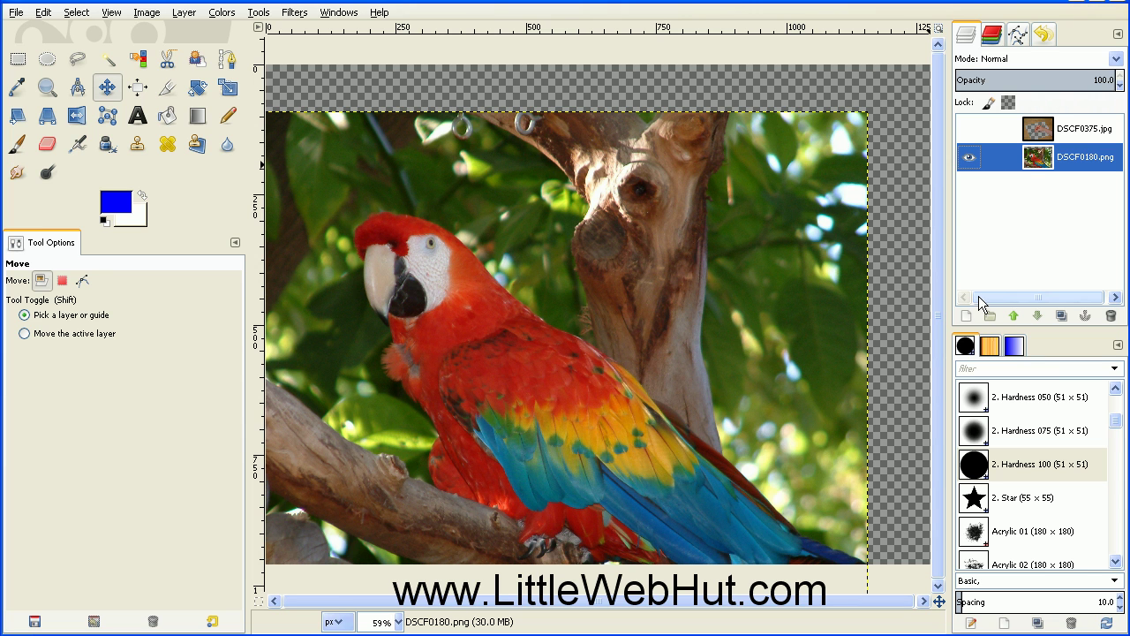
left_click(1059, 314)
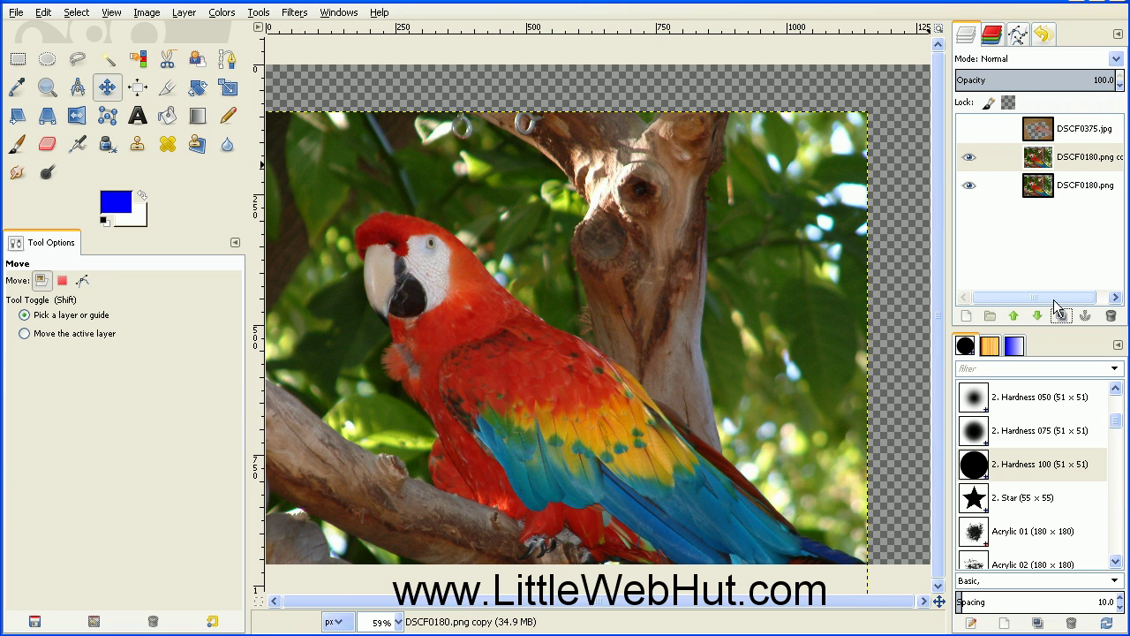
left_click(969, 160)
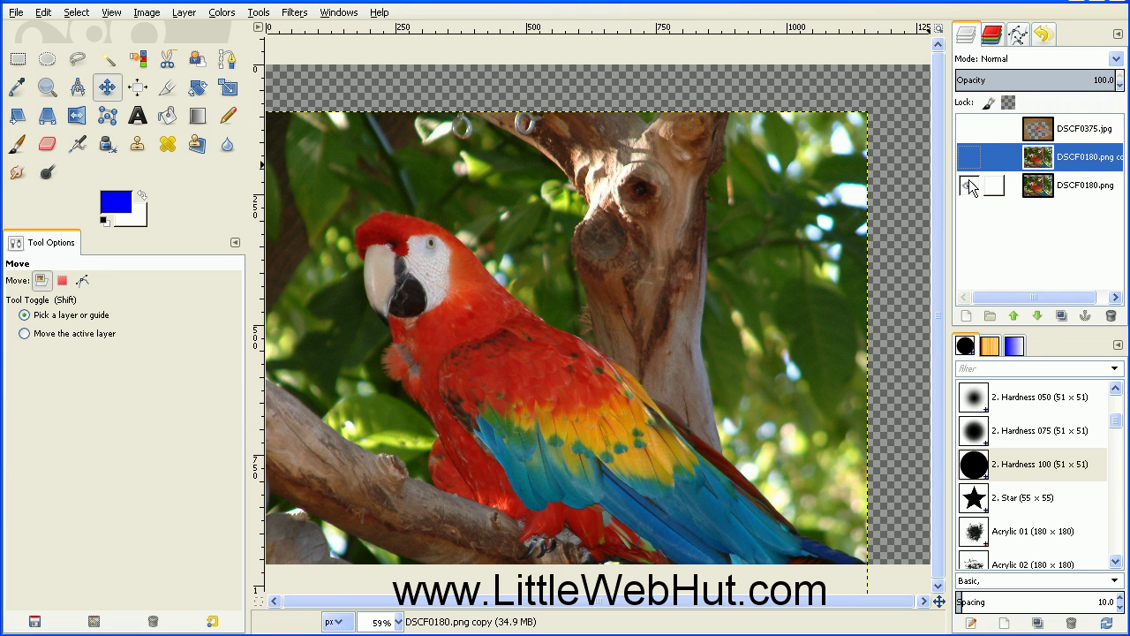
- Apply the Edge filter to the original DSCF0180.png layer with the Sobel algorithm, amount 2.0 and Smear
left_click(1035, 188)
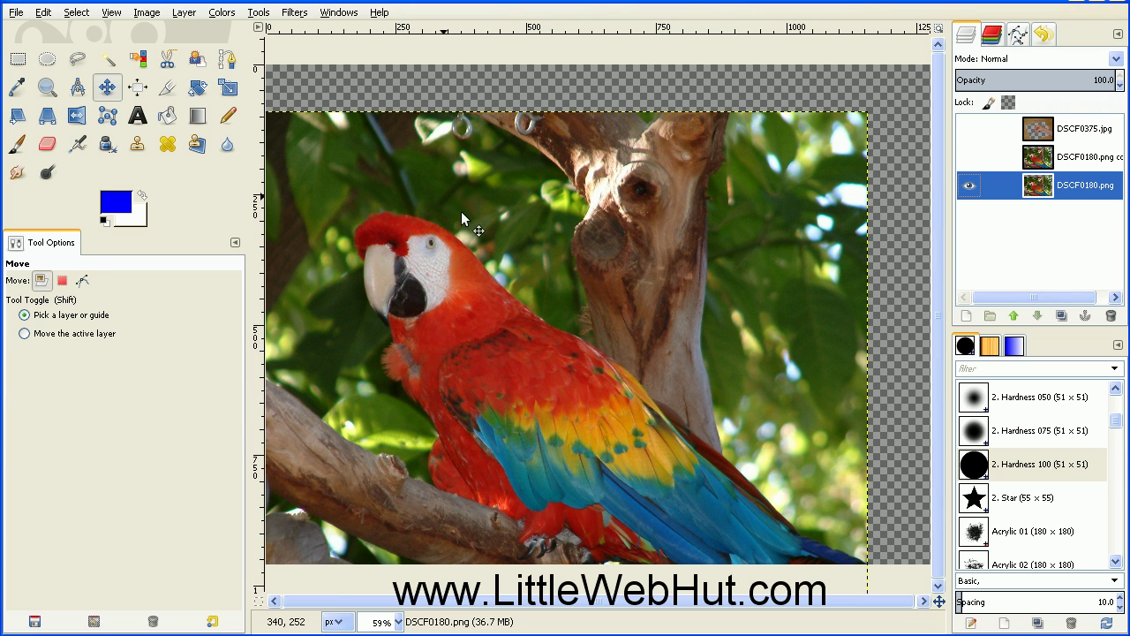
left_click(296, 13)
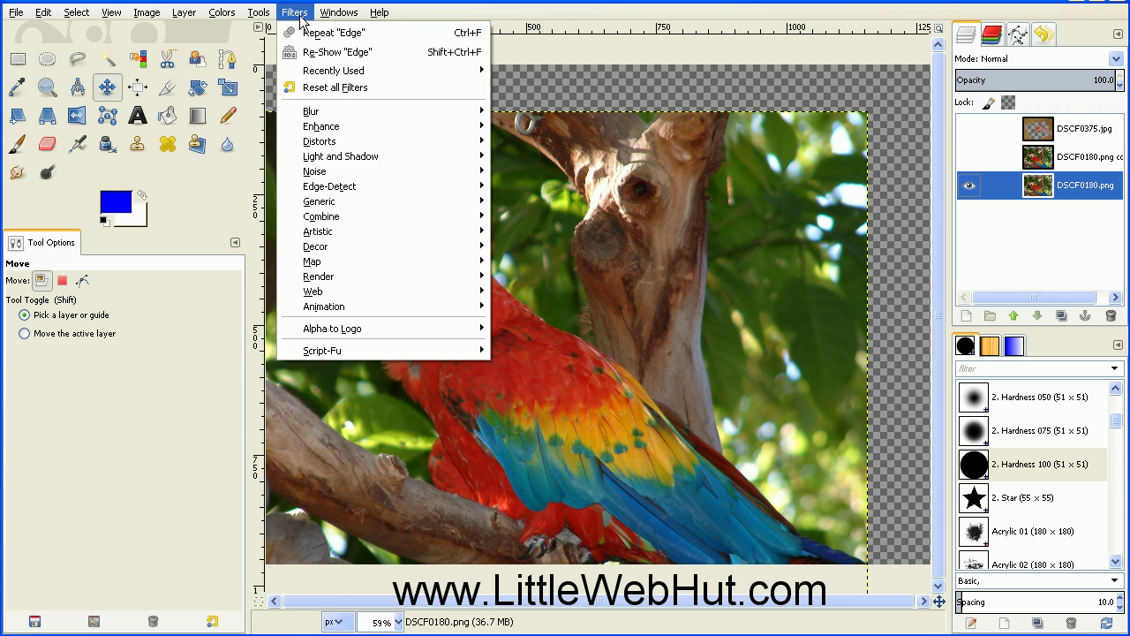
mouse_move(382, 184)
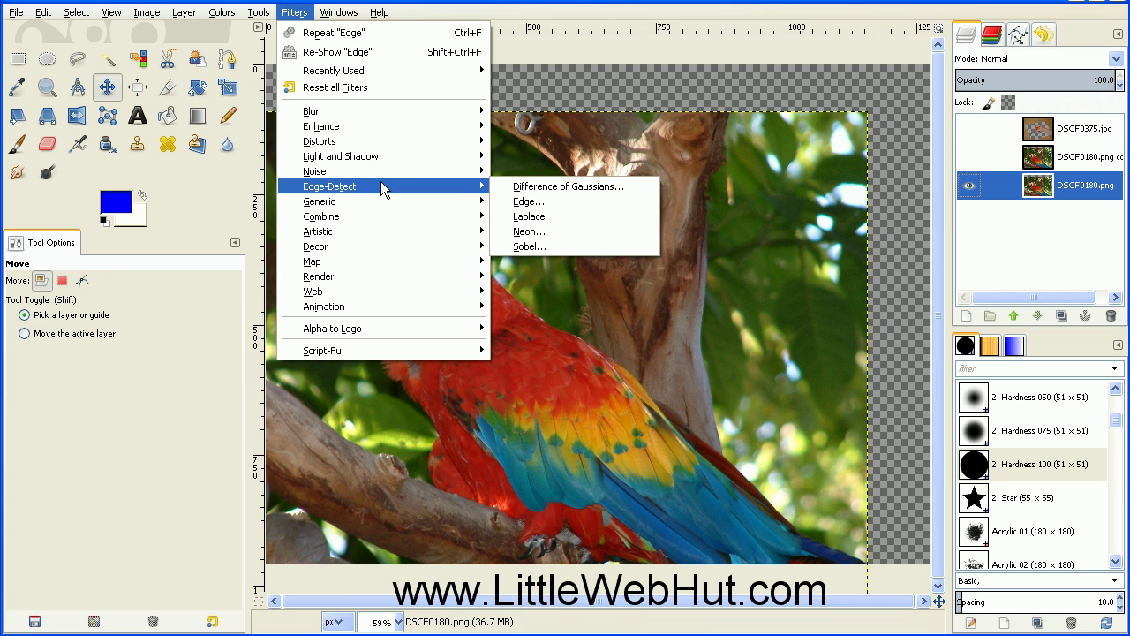
left_click(527, 203)
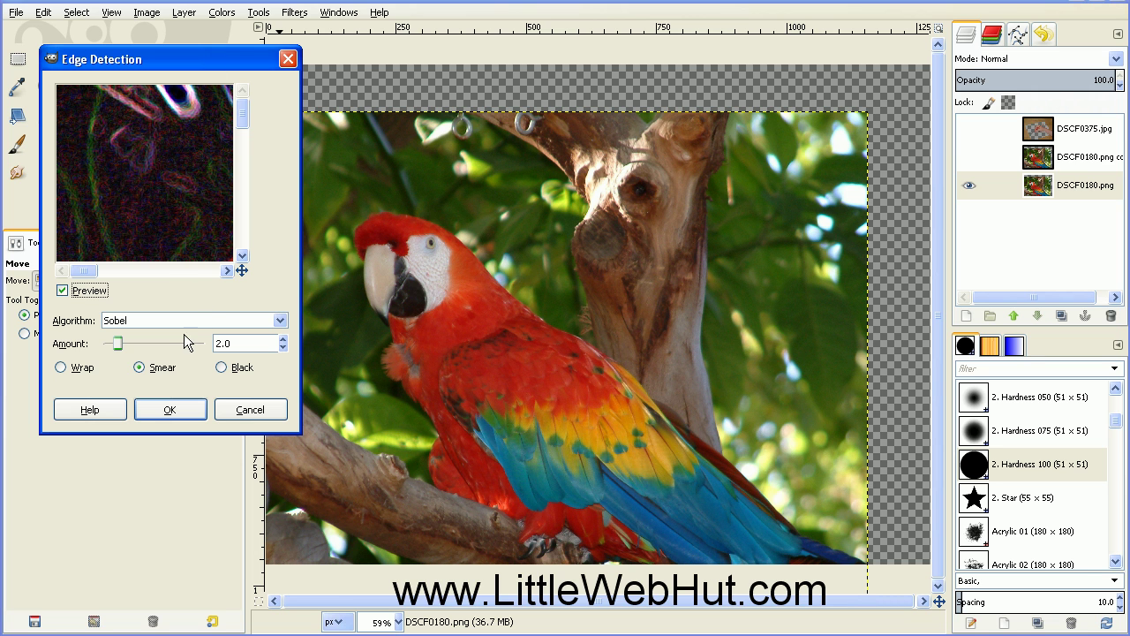
left_click(169, 409)
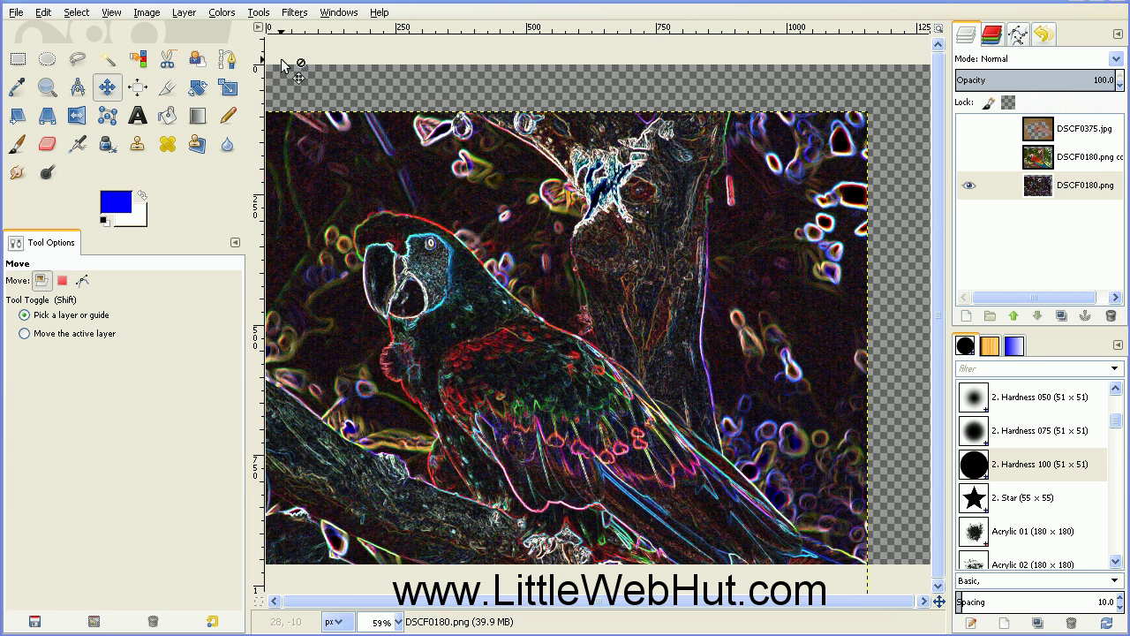
- Invert the colors of the edge-detected parrot layer and desaturate it based on Lightness
left_click(222, 13)
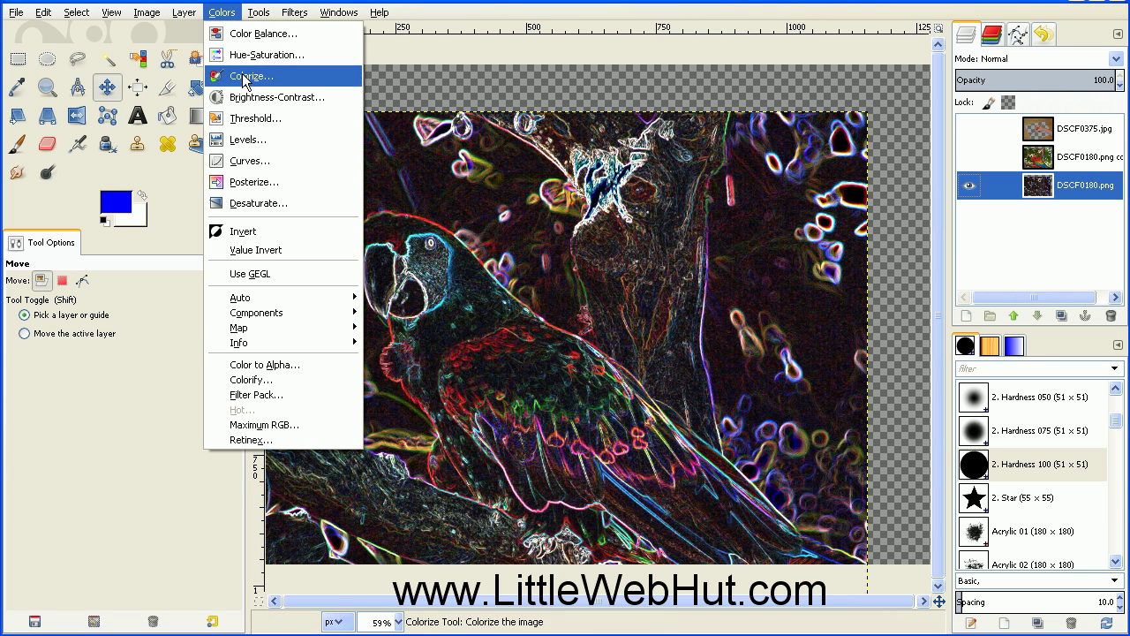
left_click(261, 232)
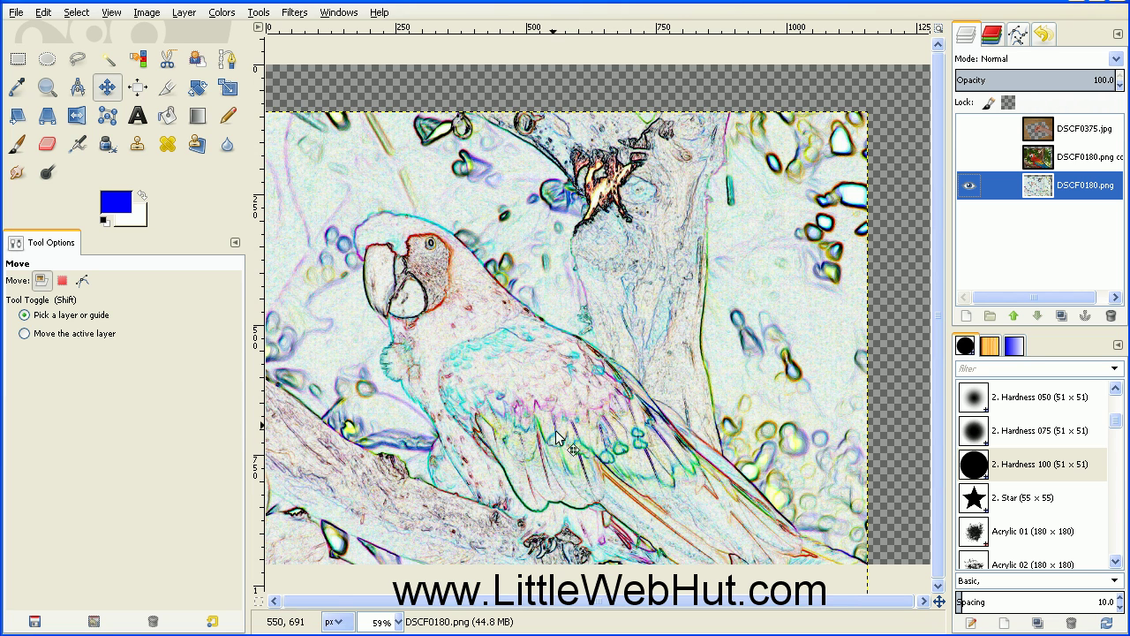
left_click(222, 12)
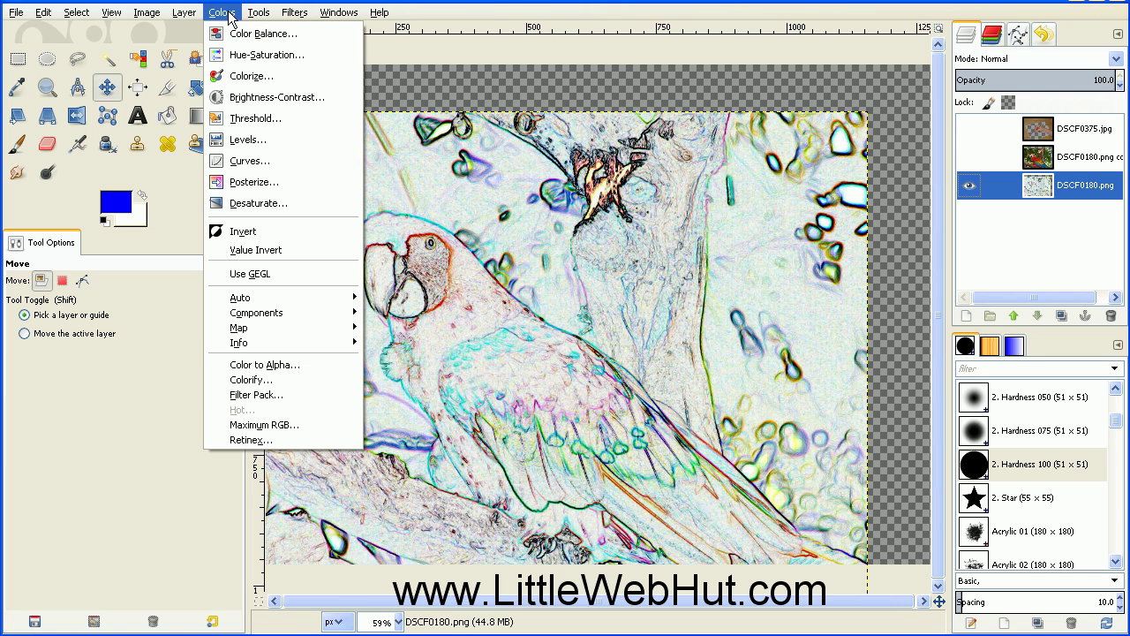
left_click(257, 202)
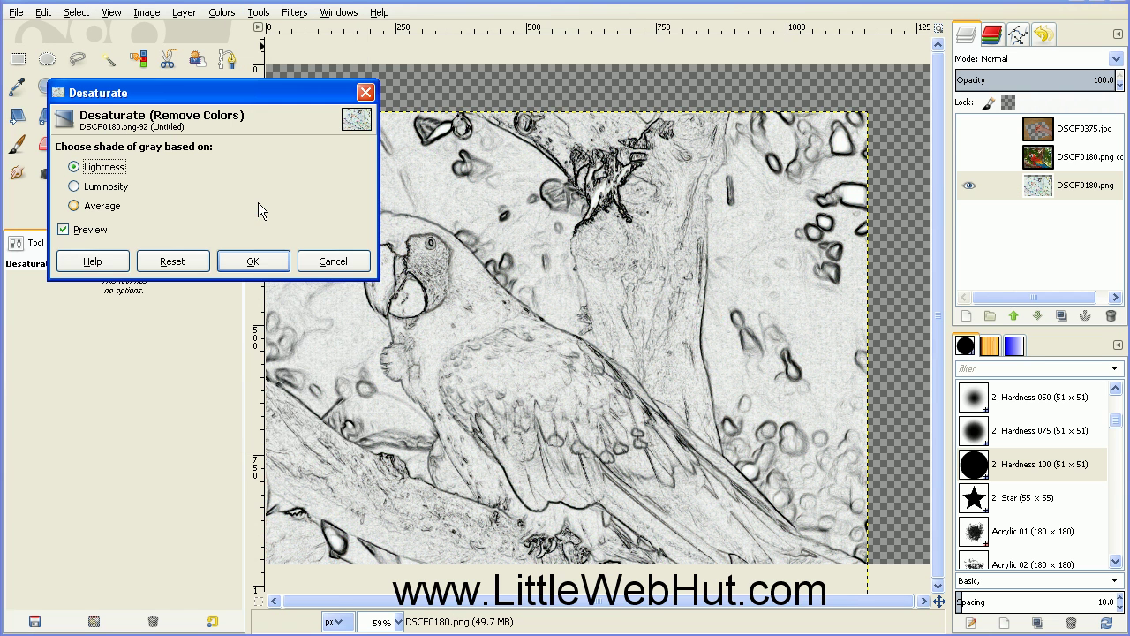
left_click(262, 264)
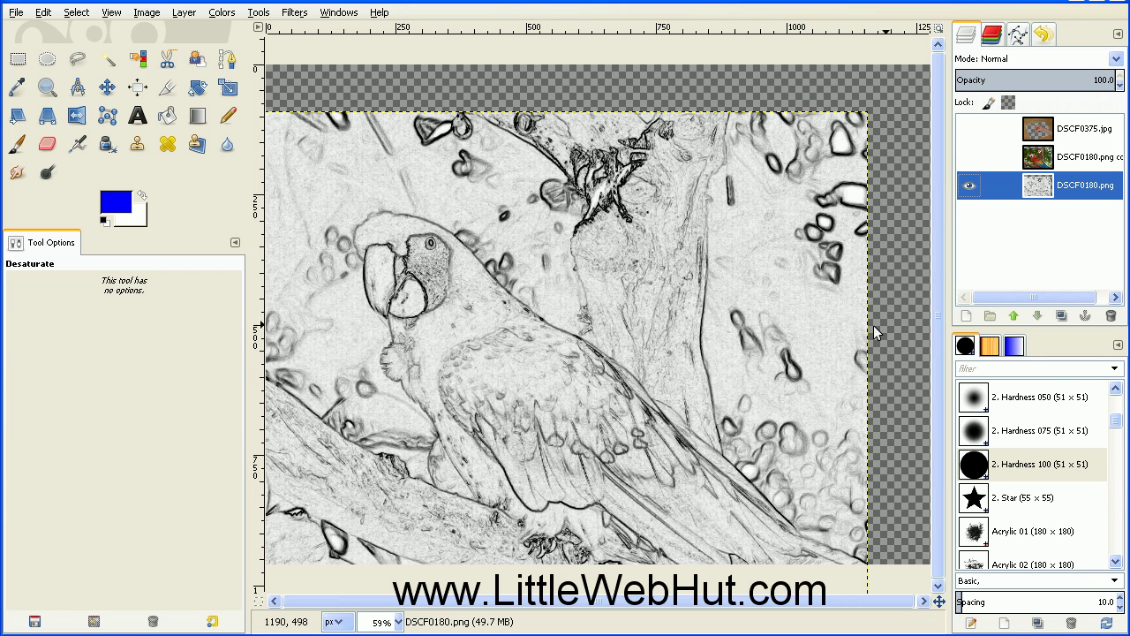
- Add a white-filled 1280 × 960 px layer and lower it beneath the DSCF0180.png sketch layer
left_click(967, 318)
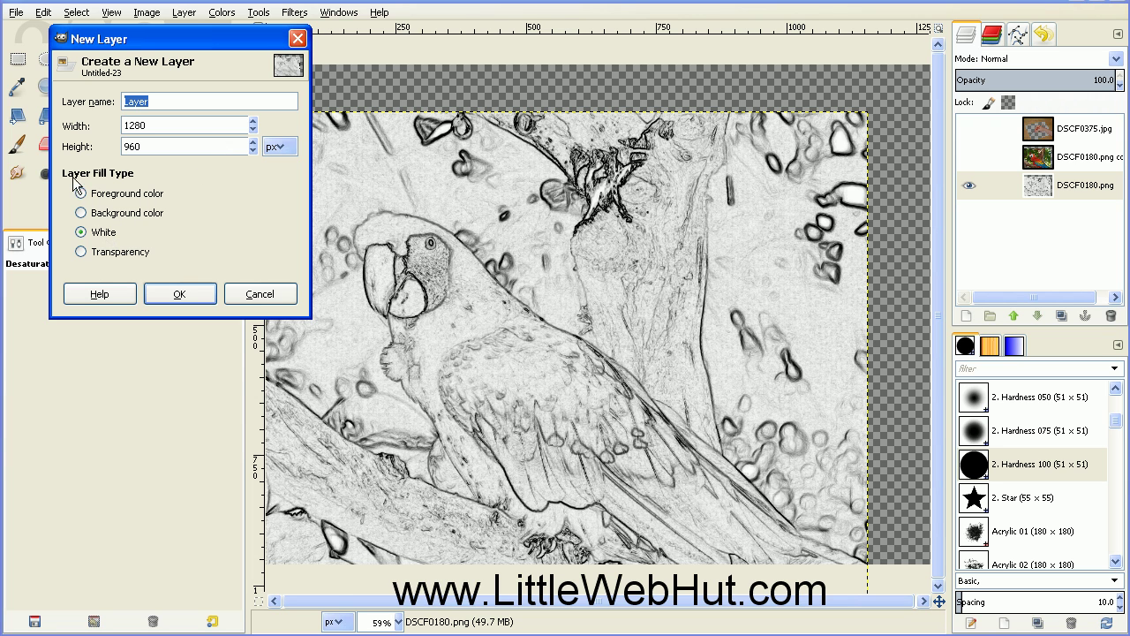
left_click(173, 294)
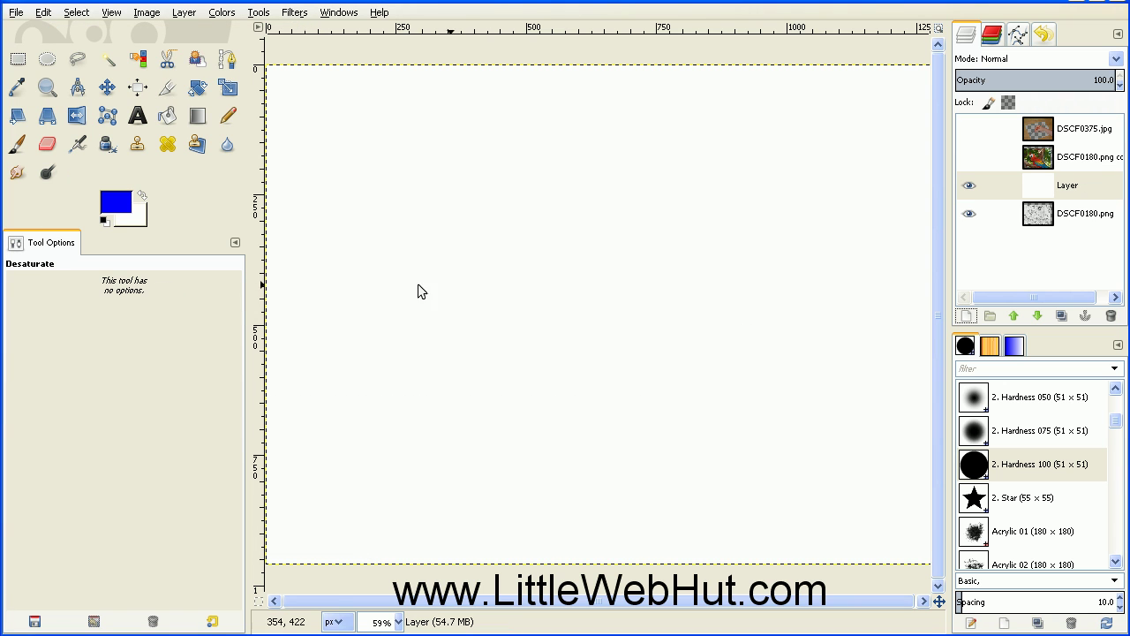
left_click(1039, 316)
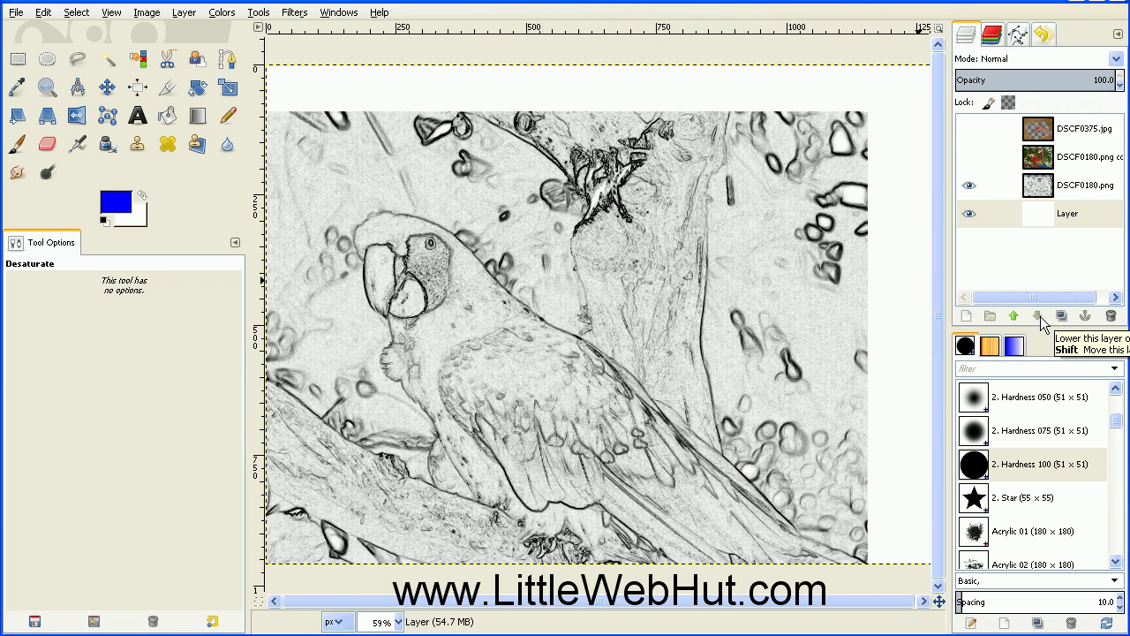
- Set the DSCF0180.png sketch layer to 50.0 opacity in Dissolve mode, and show the DSCF0180.png copy and DSCF0375.jpg layers
left_click(1038, 188)
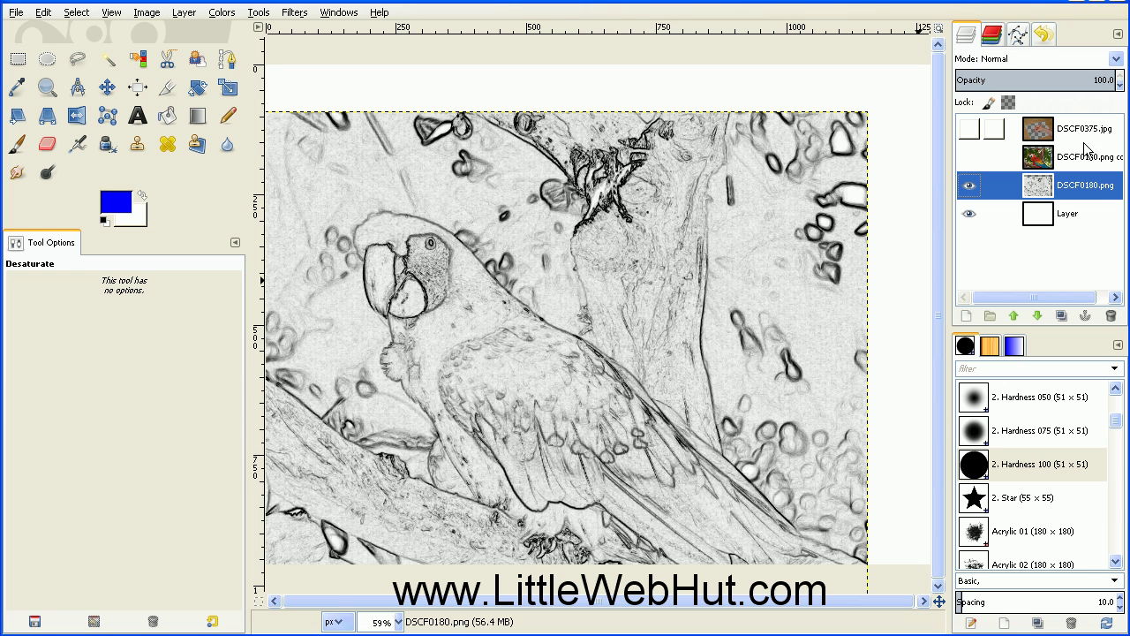
left_click_drag(1081, 80, 1040, 81)
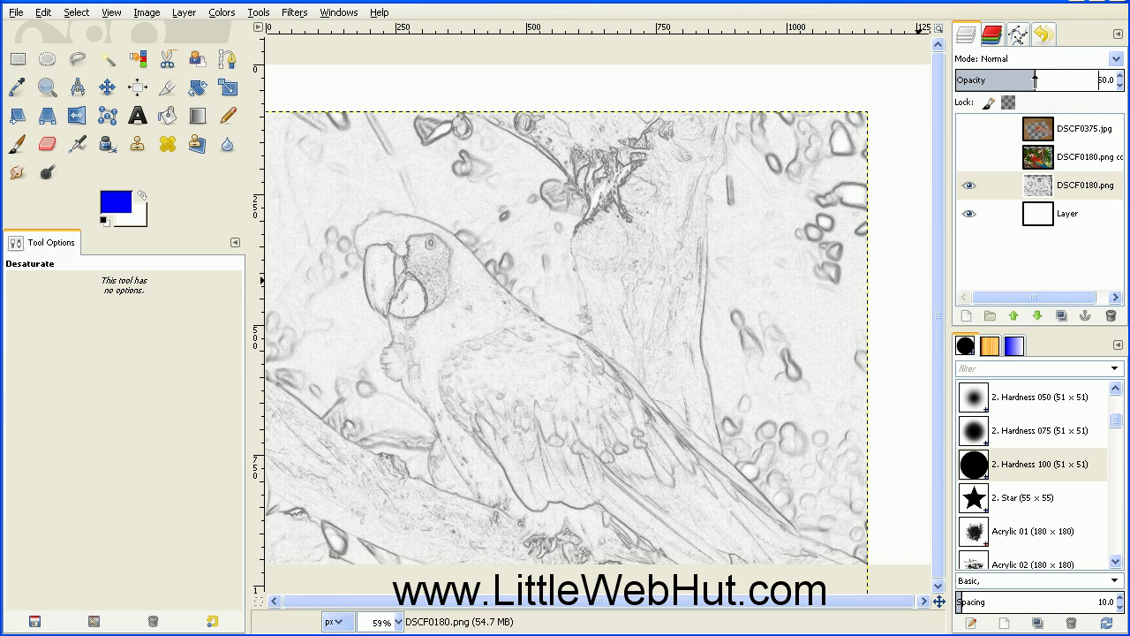
left_click(1116, 59)
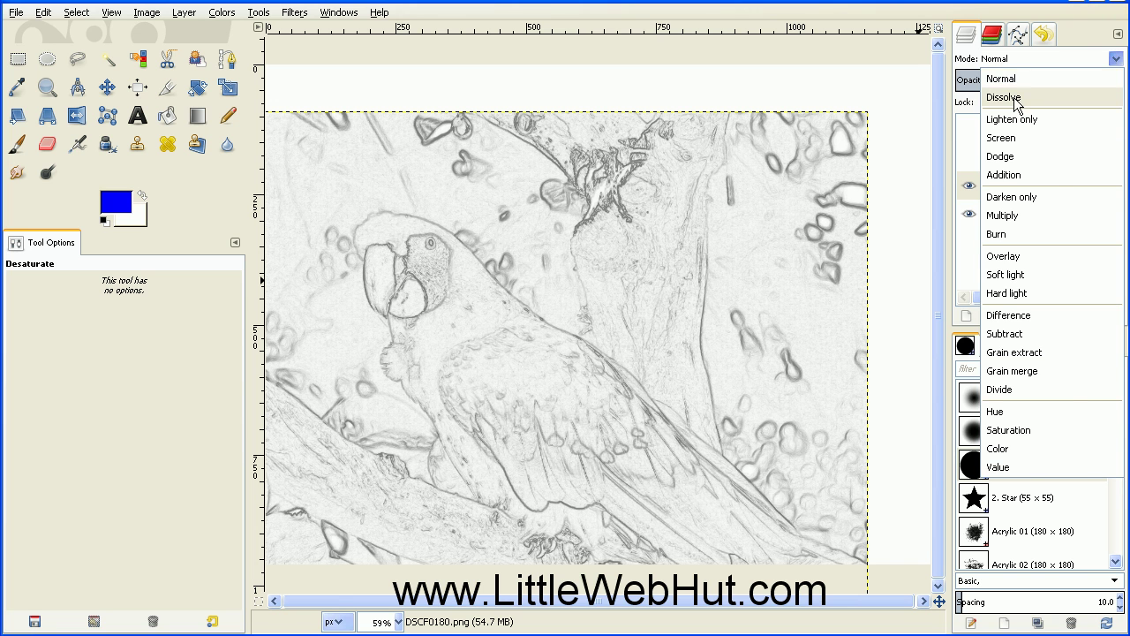
left_click(1013, 97)
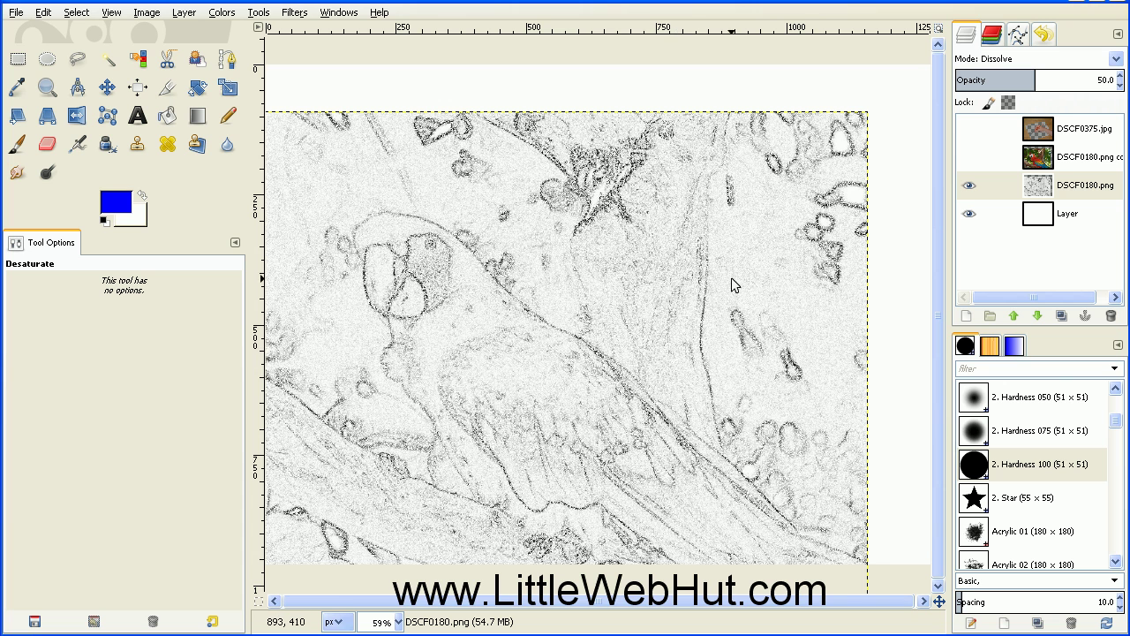
left_click(969, 156)
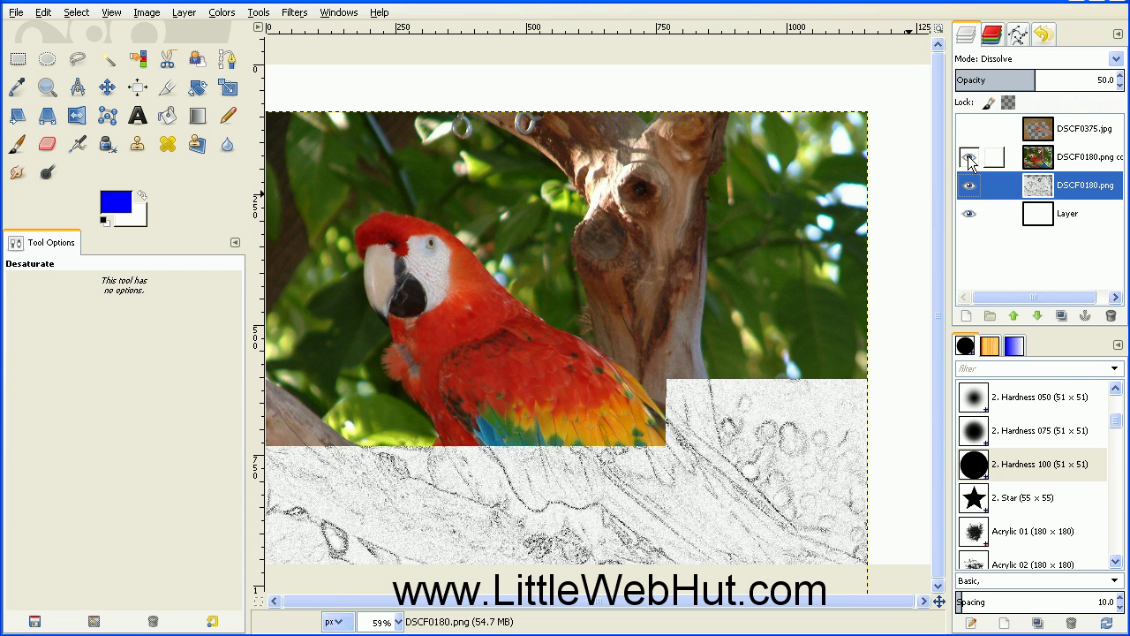
left_click(970, 129)
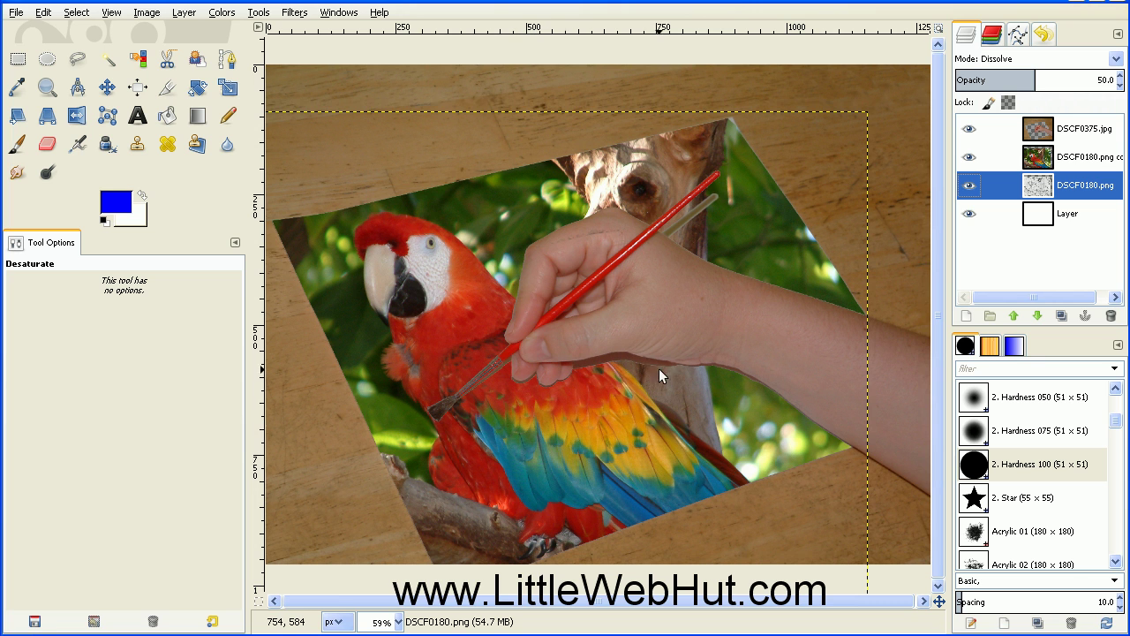
- Erase the lower and right parts of the DSCF0180.png copy layer with the 2. Hardness 050 brush at size 265.69
left_click(1031, 159)
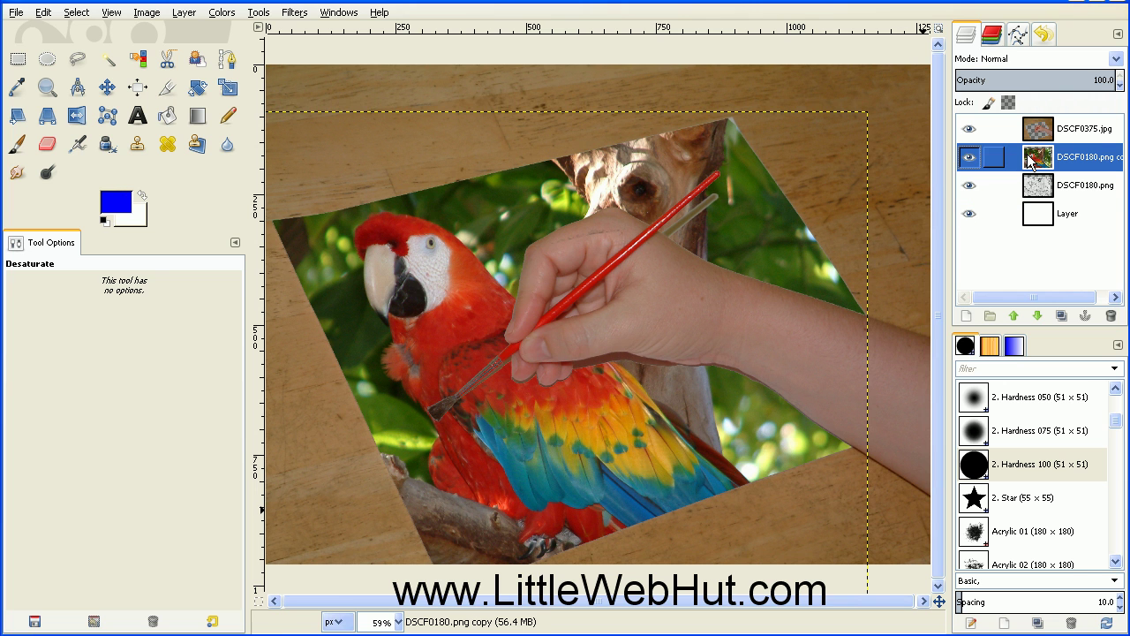
left_click(48, 147)
left_click(21, 335)
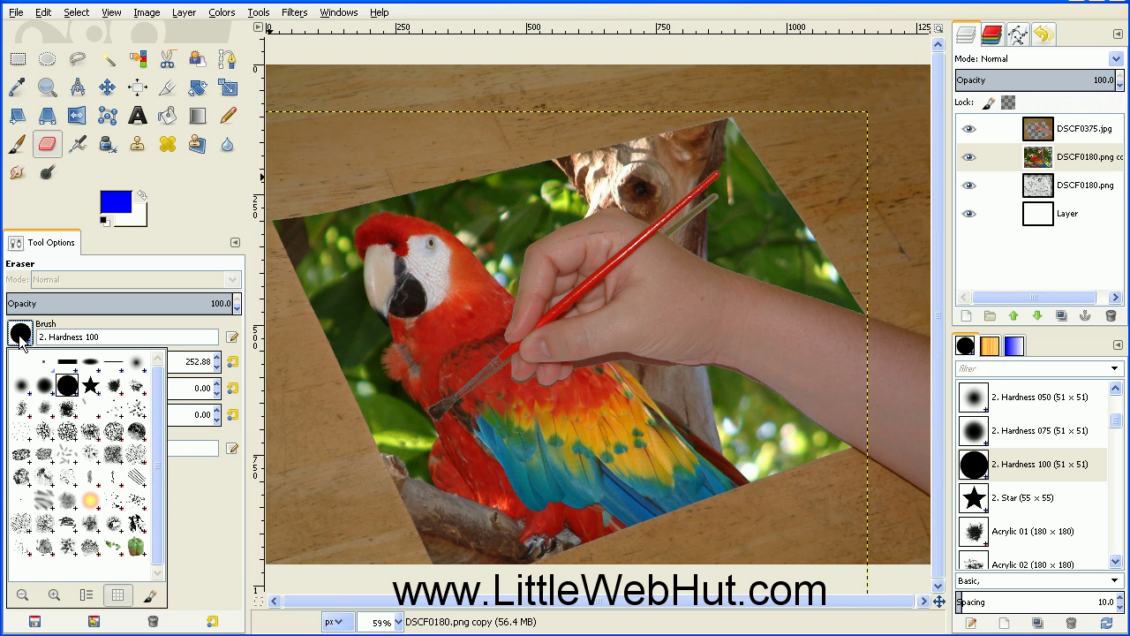
left_click(21, 385)
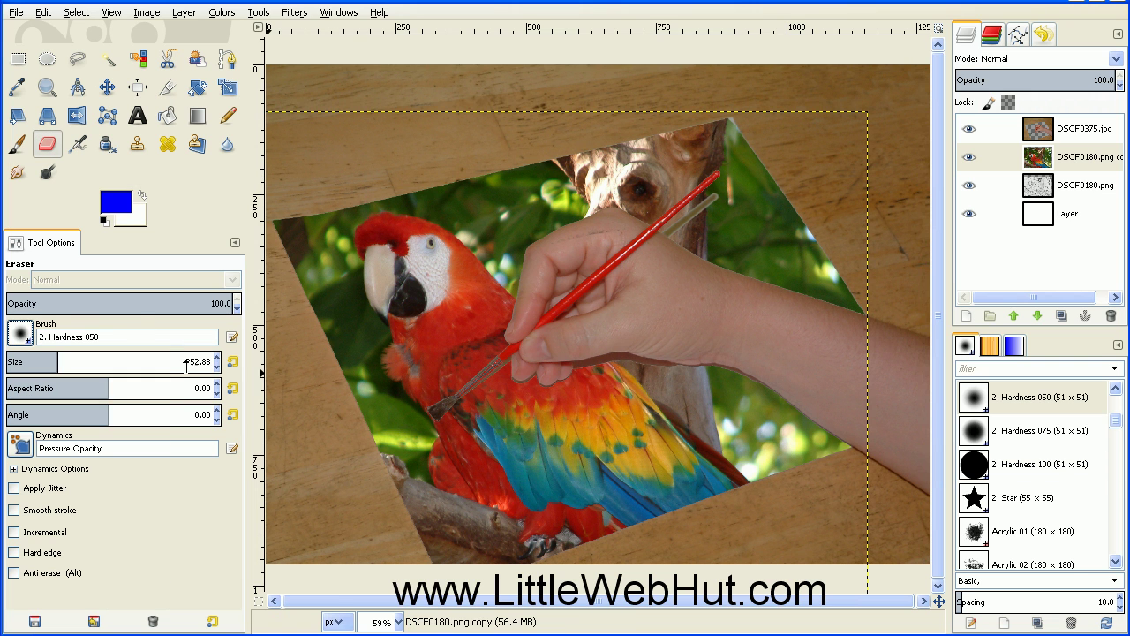
left_click(57, 356)
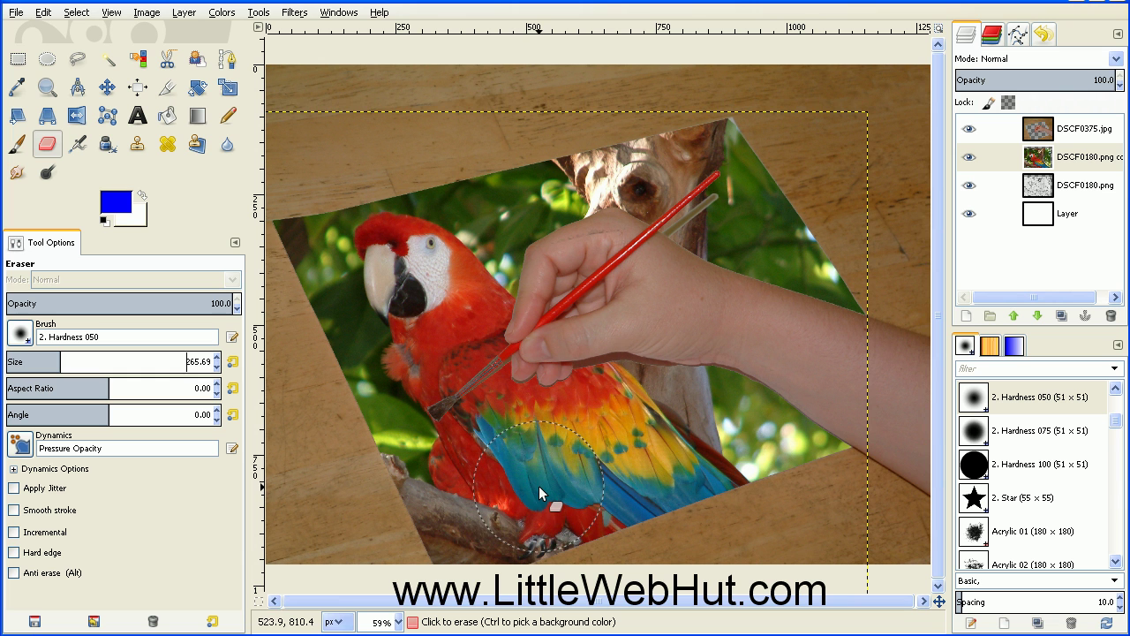
mouse_move(538, 485)
left_mouse_down()
mouse_move(665, 496)
mouse_move(452, 544)
mouse_move(490, 526)
mouse_move(450, 528)
mouse_move(493, 501)
mouse_move(472, 507)
mouse_move(492, 484)
mouse_move(484, 452)
mouse_move(467, 457)
mouse_move(480, 451)
mouse_move(471, 510)
mouse_move(459, 521)
mouse_move(387, 509)
mouse_move(476, 540)
mouse_move(575, 494)
mouse_move(560, 434)
mouse_move(668, 421)
mouse_move(660, 408)
mouse_move(609, 405)
mouse_move(608, 356)
mouse_move(619, 371)
mouse_move(668, 329)
mouse_move(715, 247)
mouse_move(730, 263)
mouse_move(761, 236)
mouse_move(784, 140)
mouse_move(831, 373)
mouse_move(716, 389)
mouse_move(788, 342)
mouse_move(752, 347)
mouse_move(707, 380)
left_mouse_up()
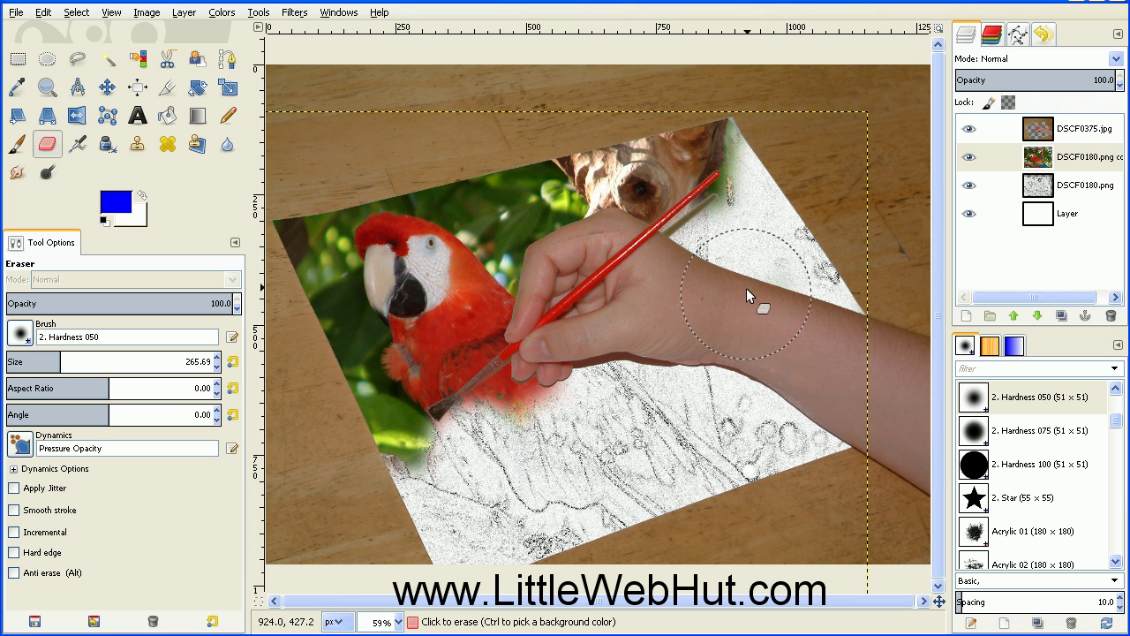
mouse_move(777, 201)
left_mouse_down()
mouse_move(777, 166)
mouse_move(751, 201)
mouse_move(756, 228)
left_mouse_up()
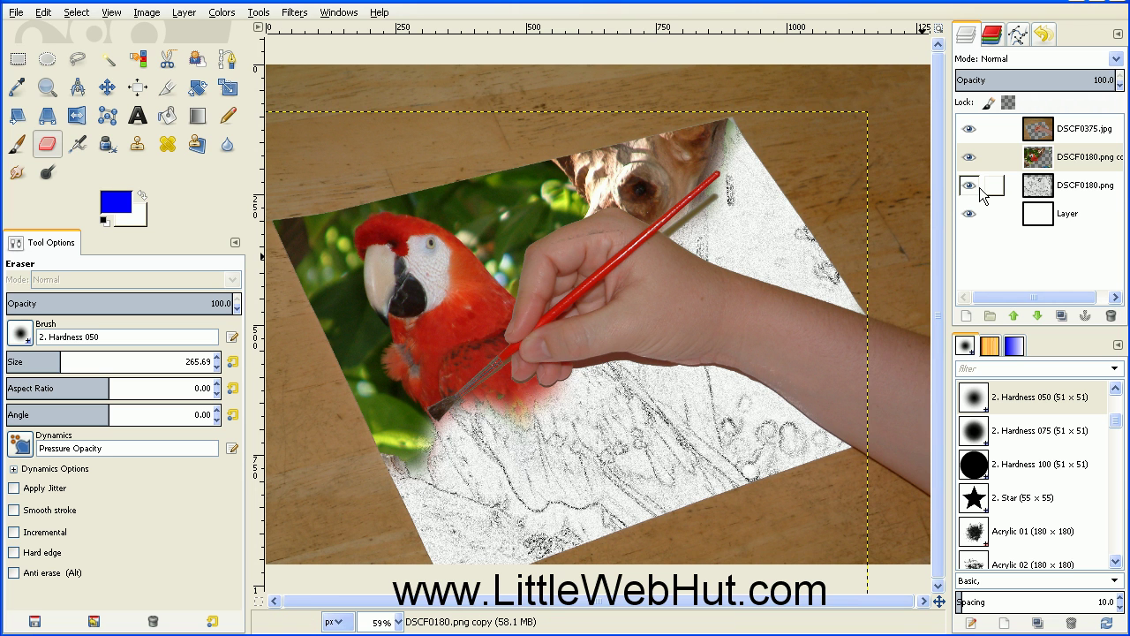
- Hide both DSCF0180.png parrot layers, duplicate the DSCF0375.jpg layer and hide its original
left_click(969, 156)
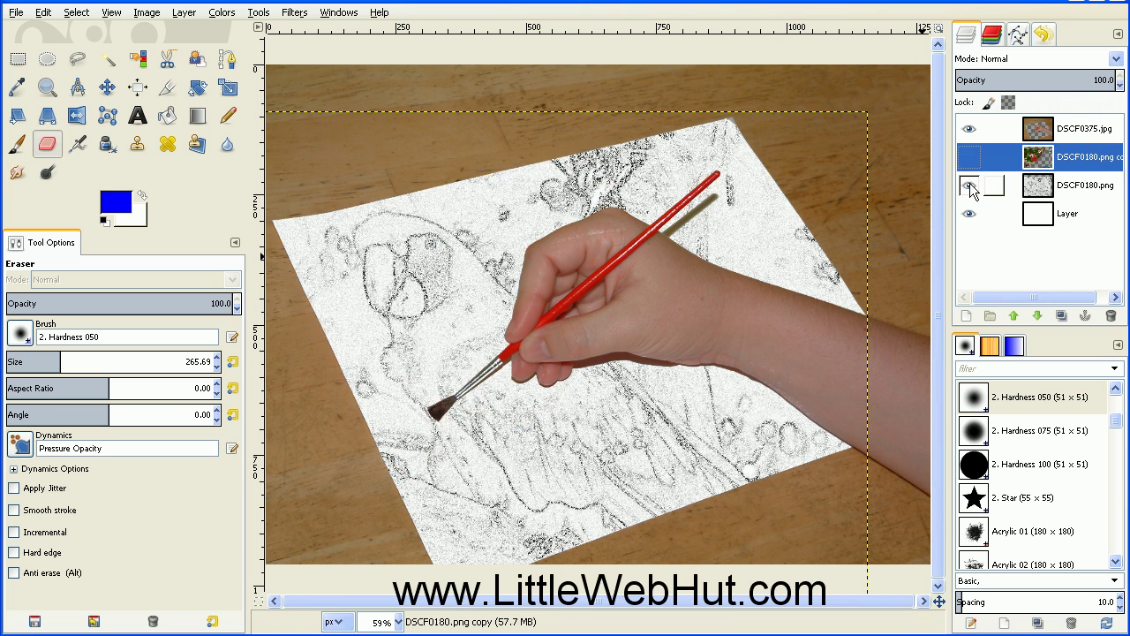
left_click(969, 184)
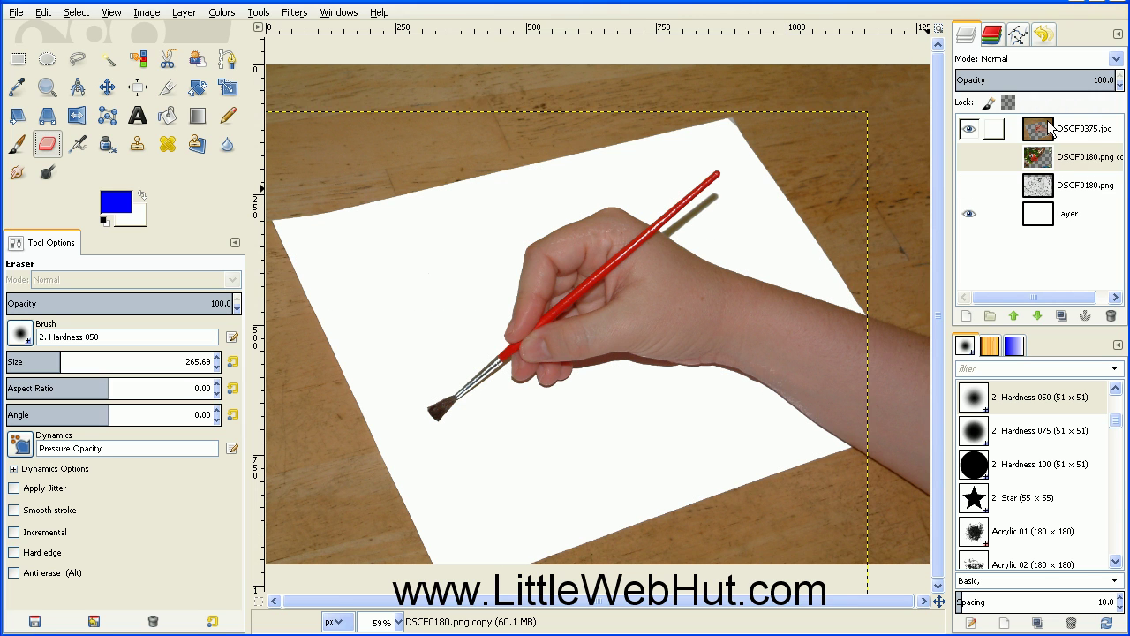
left_click(1050, 130)
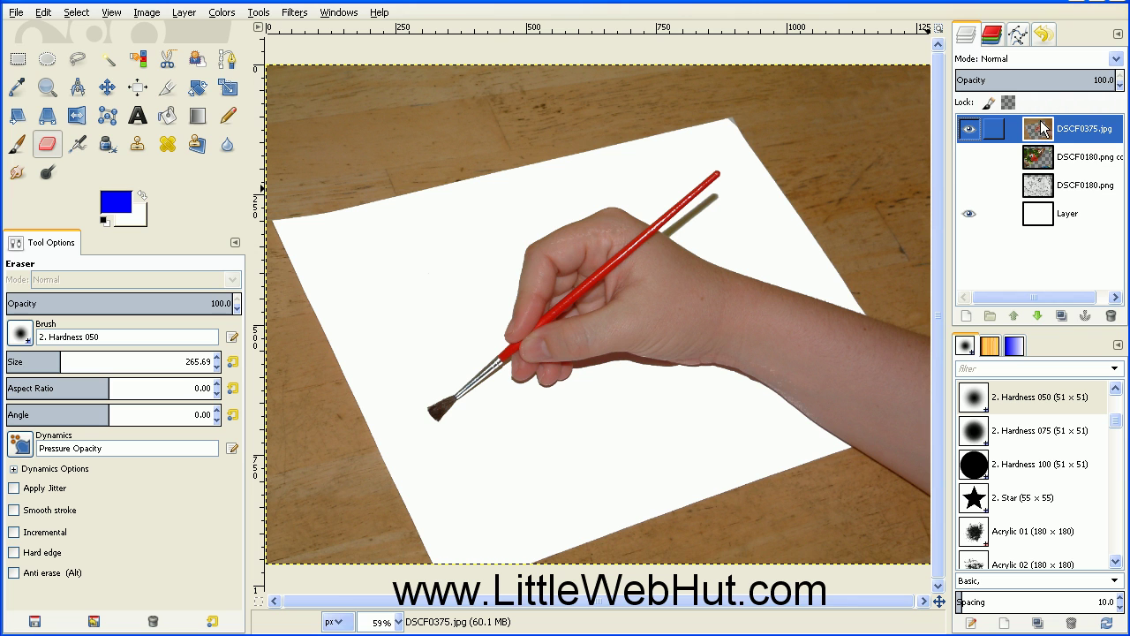
left_click(1061, 317)
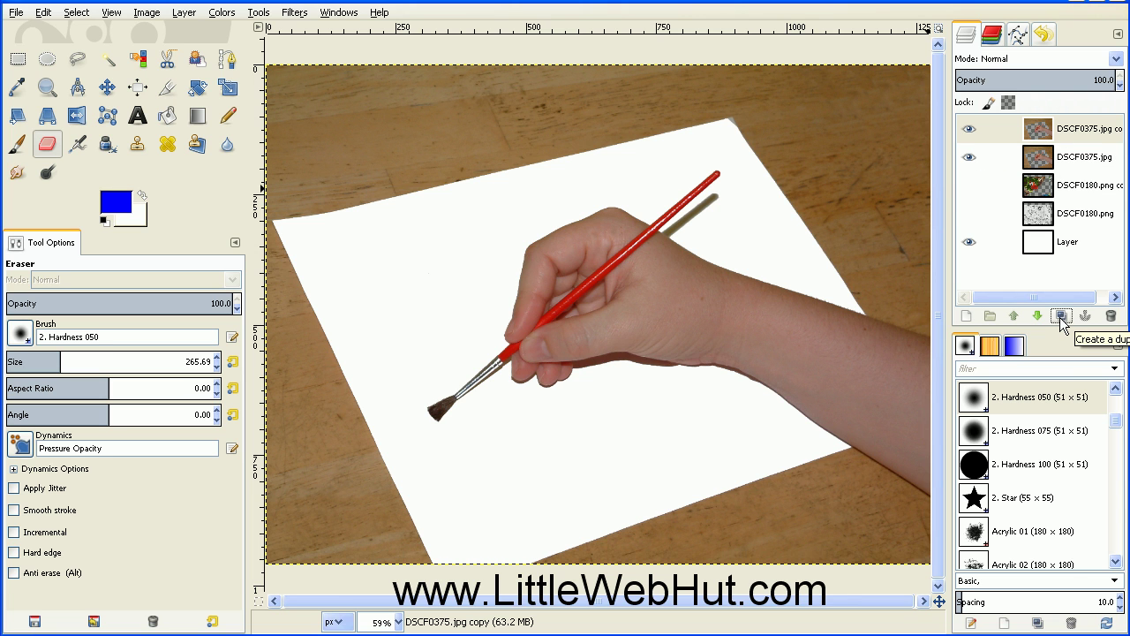
left_click(969, 157)
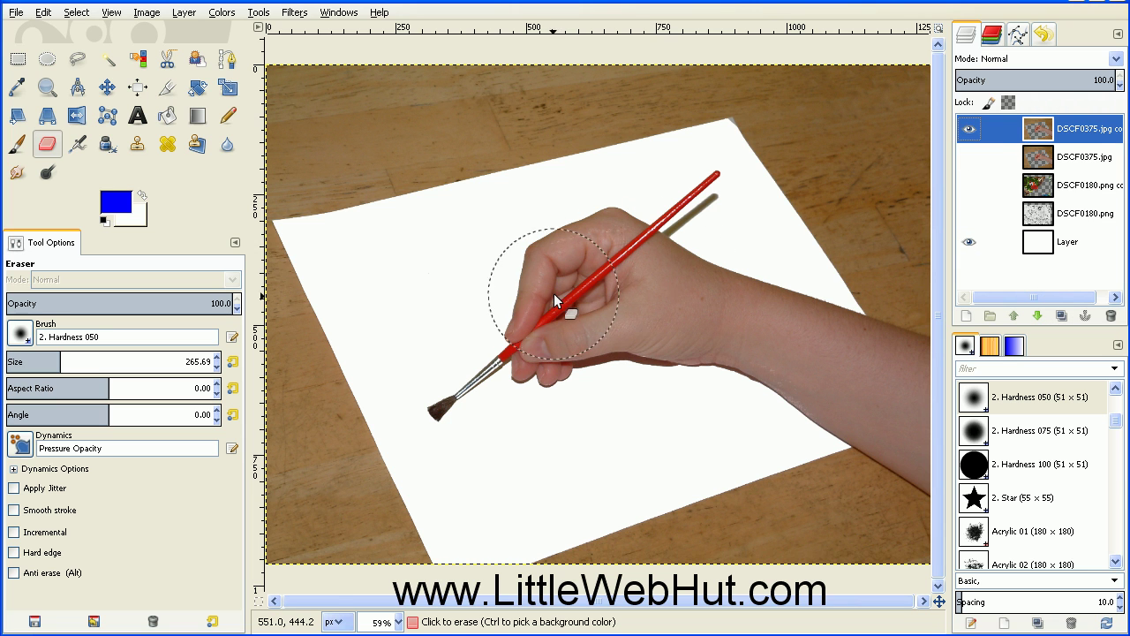
- Free-select the shadow beneath the brush ferrule, fingers and arm with edges feathered at radius 1.0, and delete it from the DSCF0375.jpg copy
scroll(502, 389, "up", 4)
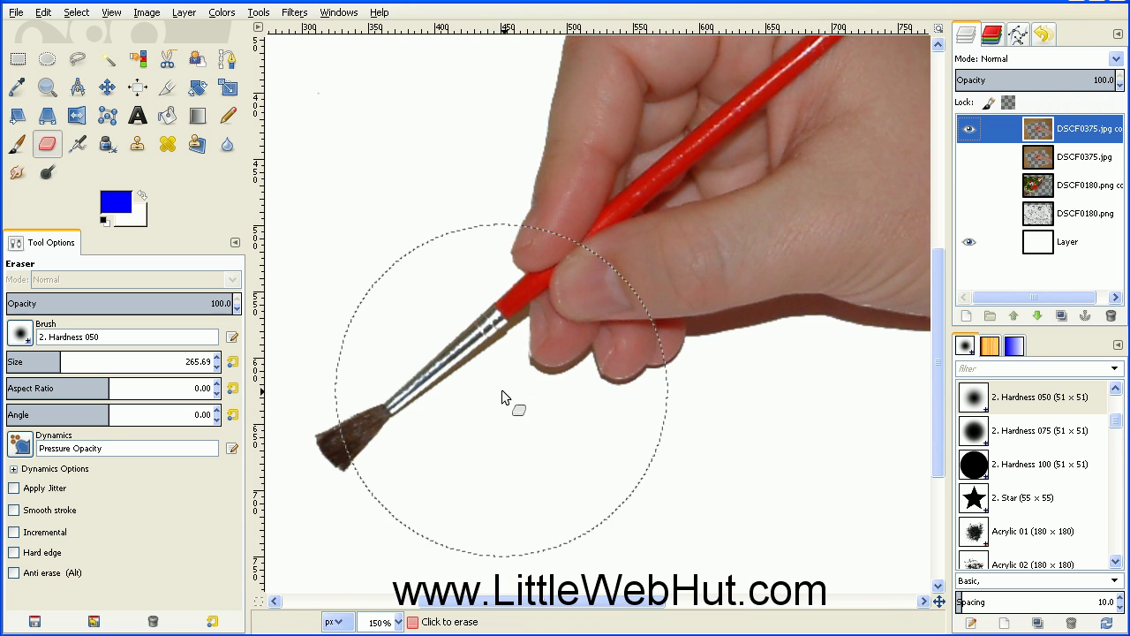
scroll(467, 379, "up", 1)
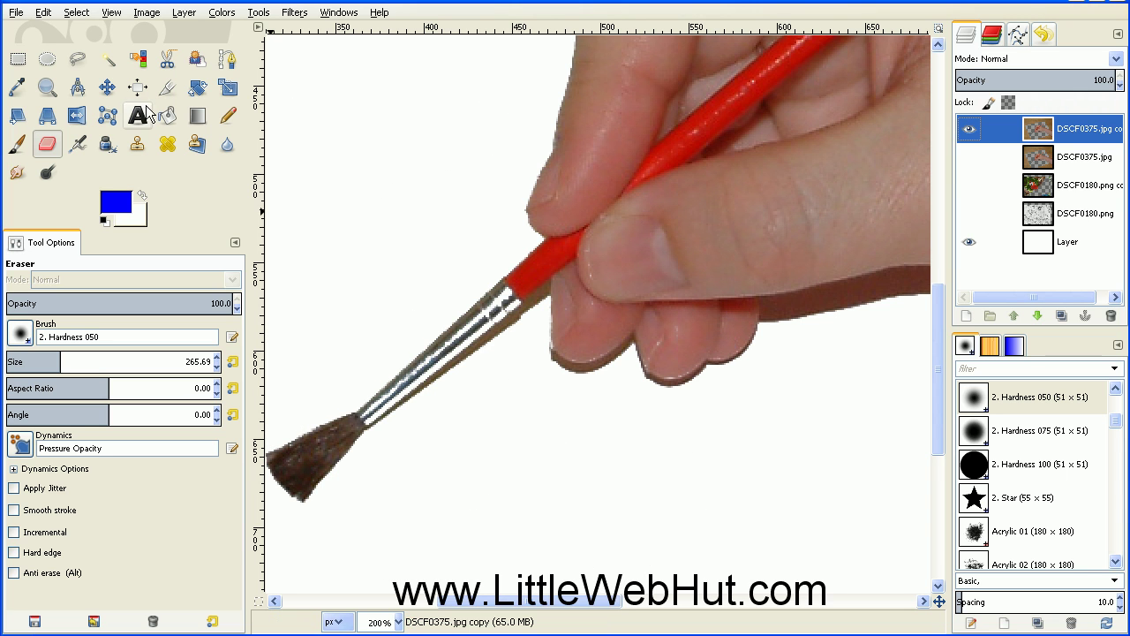
left_click(79, 60)
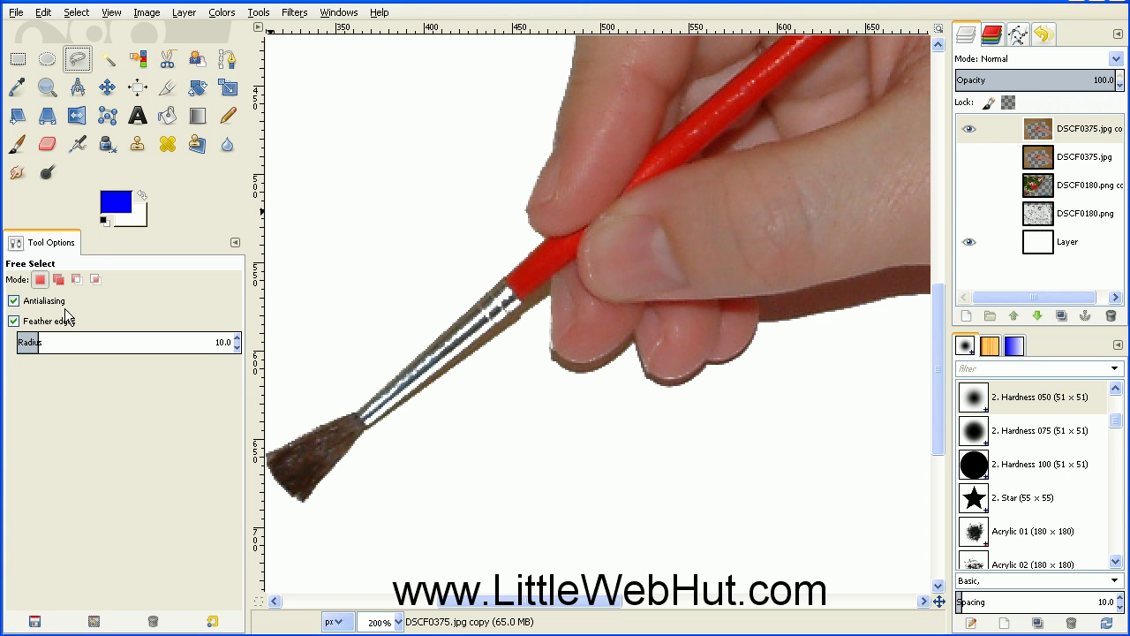
left_click(222, 342)
key("Delete")
key("Return")
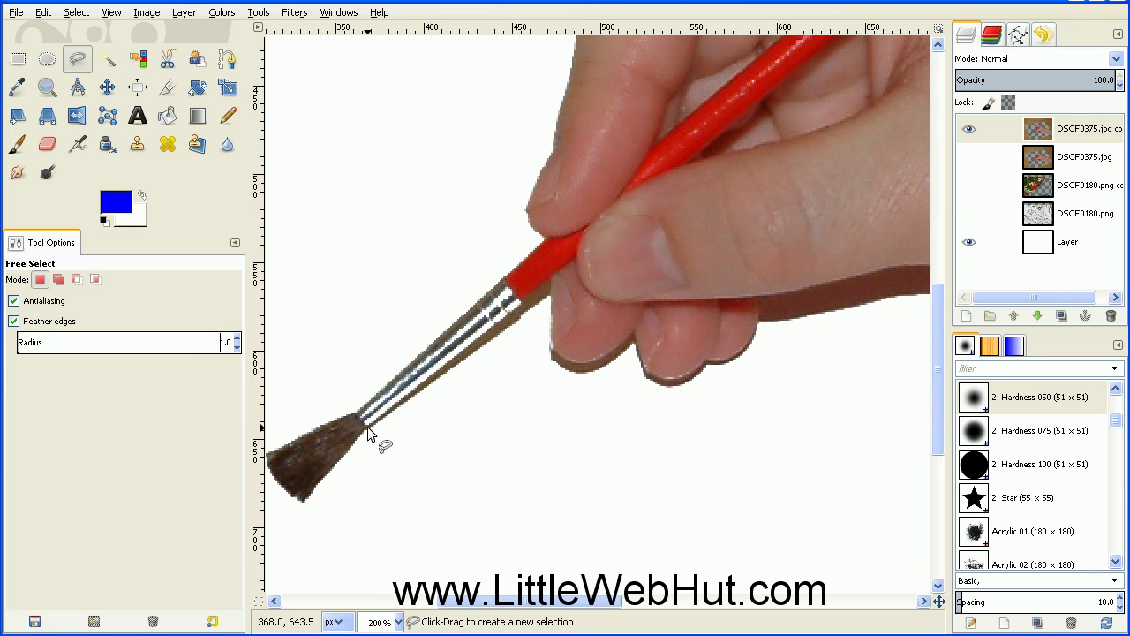
left_click(364, 428)
key("Escape")
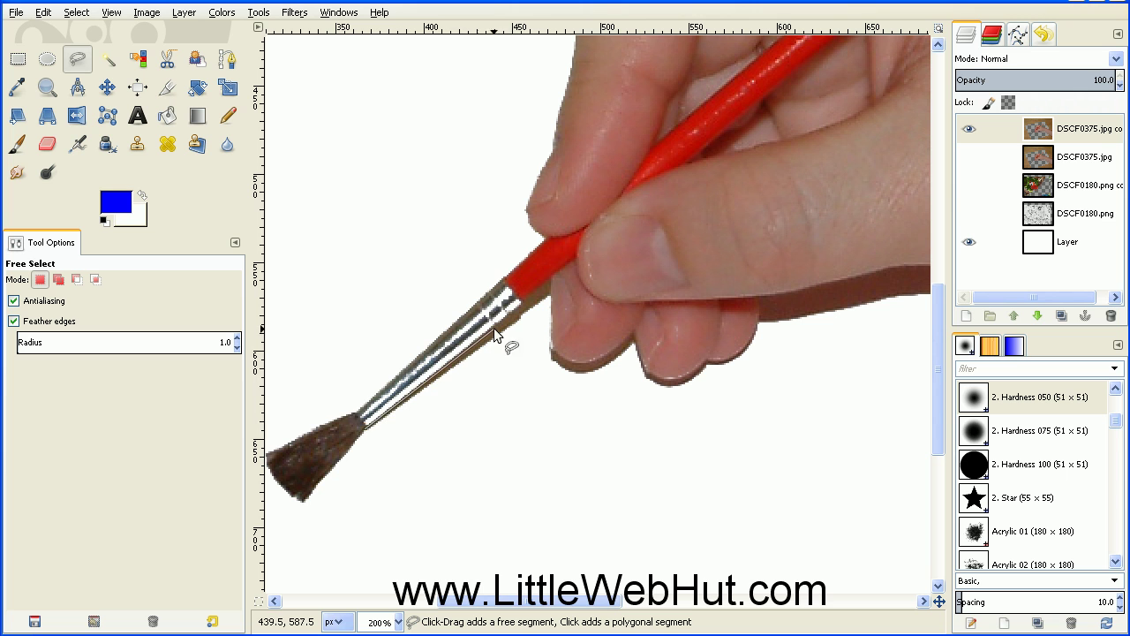
left_click(525, 296)
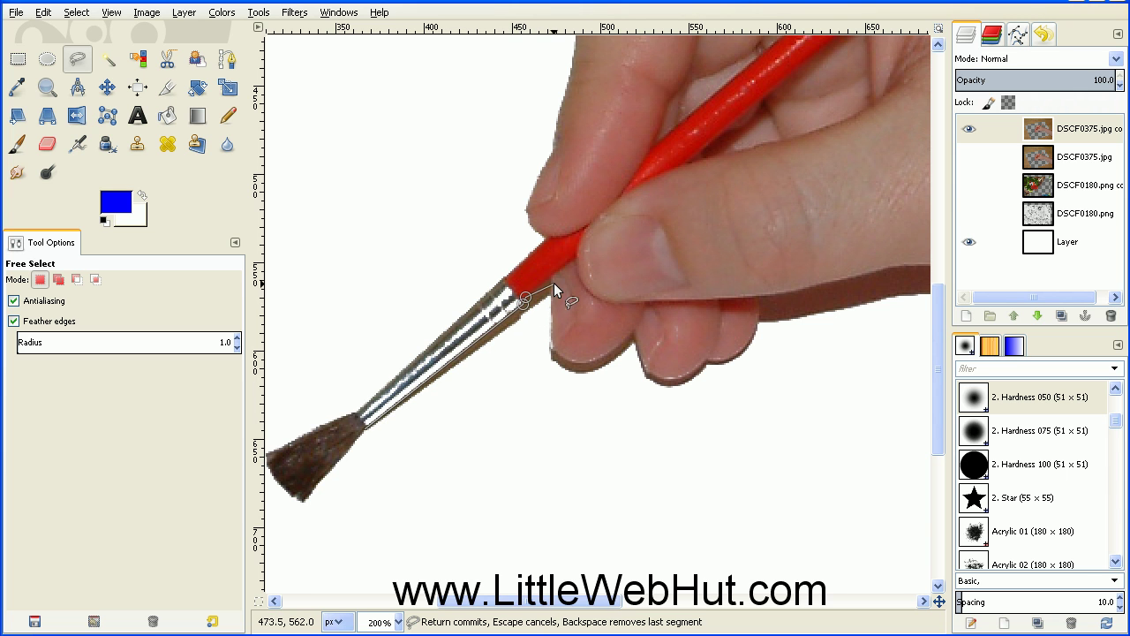
left_click(550, 277)
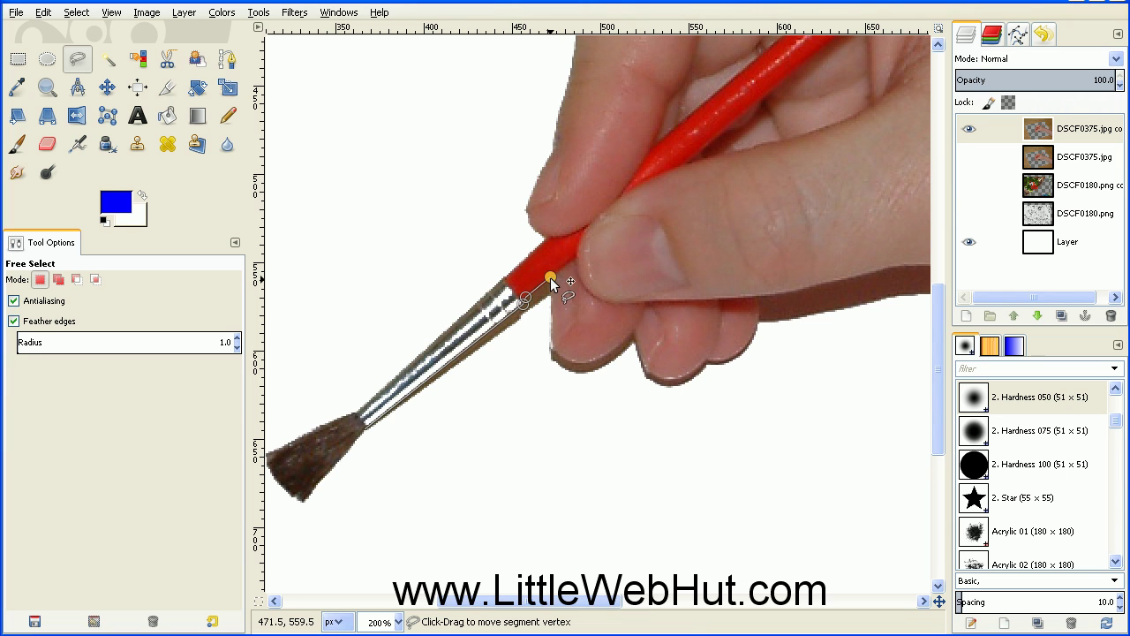
left_click(550, 347)
left_click(561, 357)
left_click(581, 363)
left_click(606, 354)
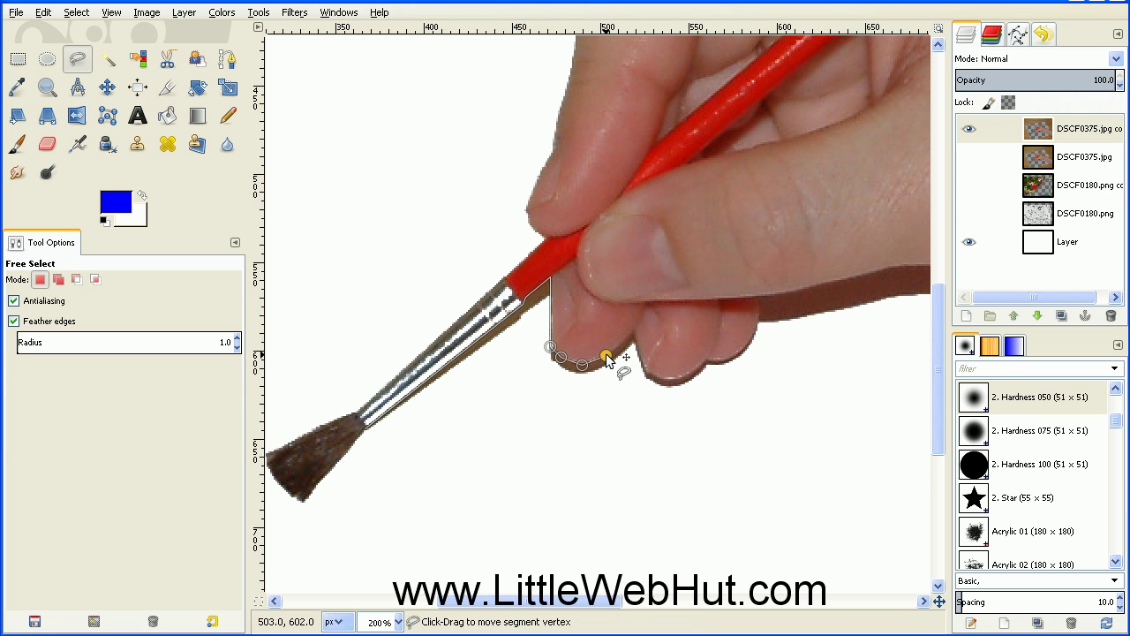
left_click(625, 340)
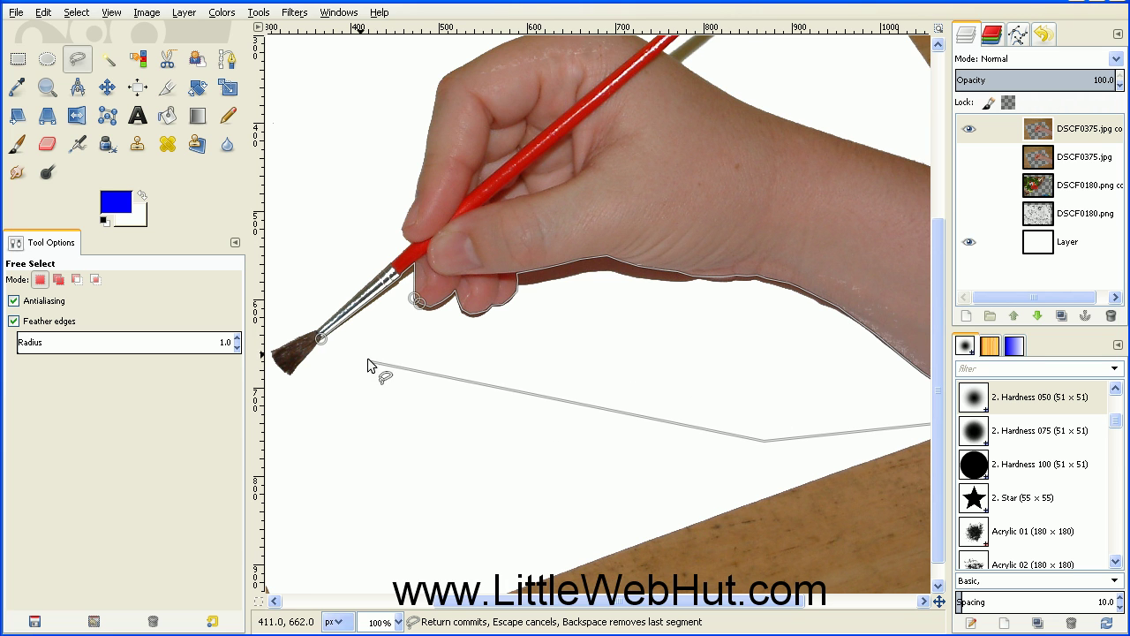
left_click(321, 339)
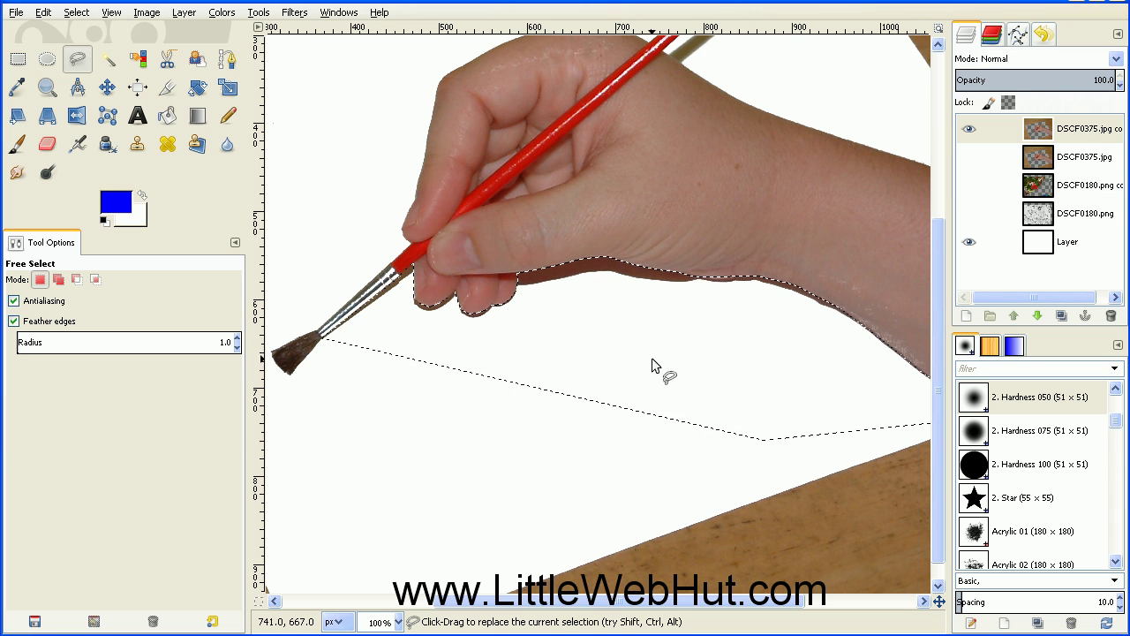
key("Delete")
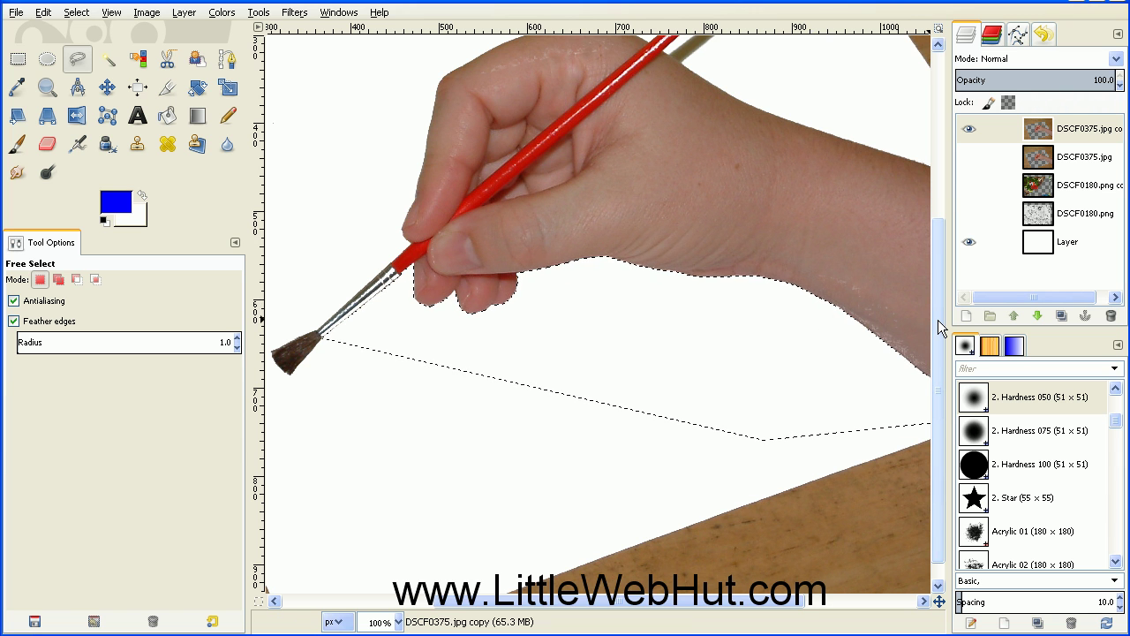
- Free-select the shadow of the brush handle above the wrist and delete it from the DSCF0375.jpg copy layer
left_click_drag(939, 320, 950, 244)
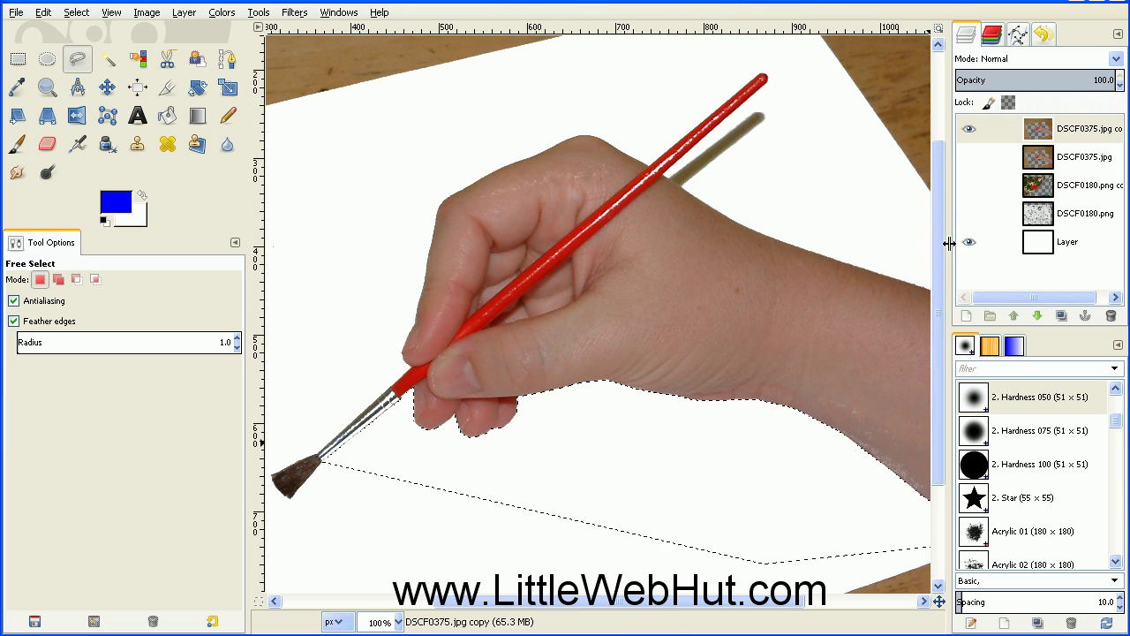
scroll(792, 81, "up", 1)
scroll(787, 91, "up", 1)
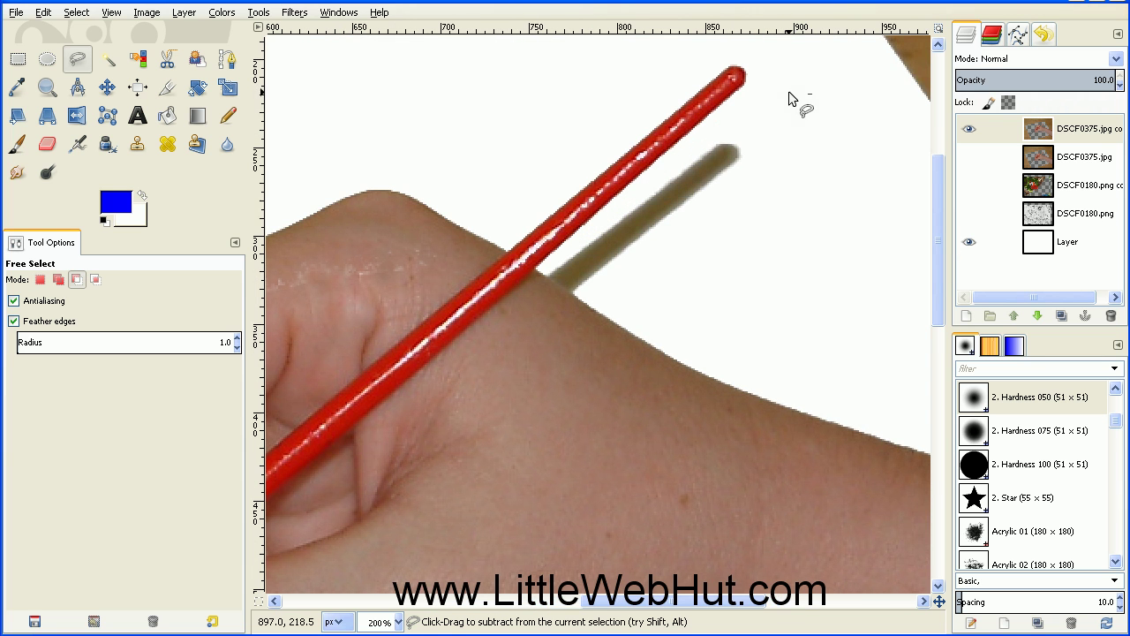
left_click(542, 273)
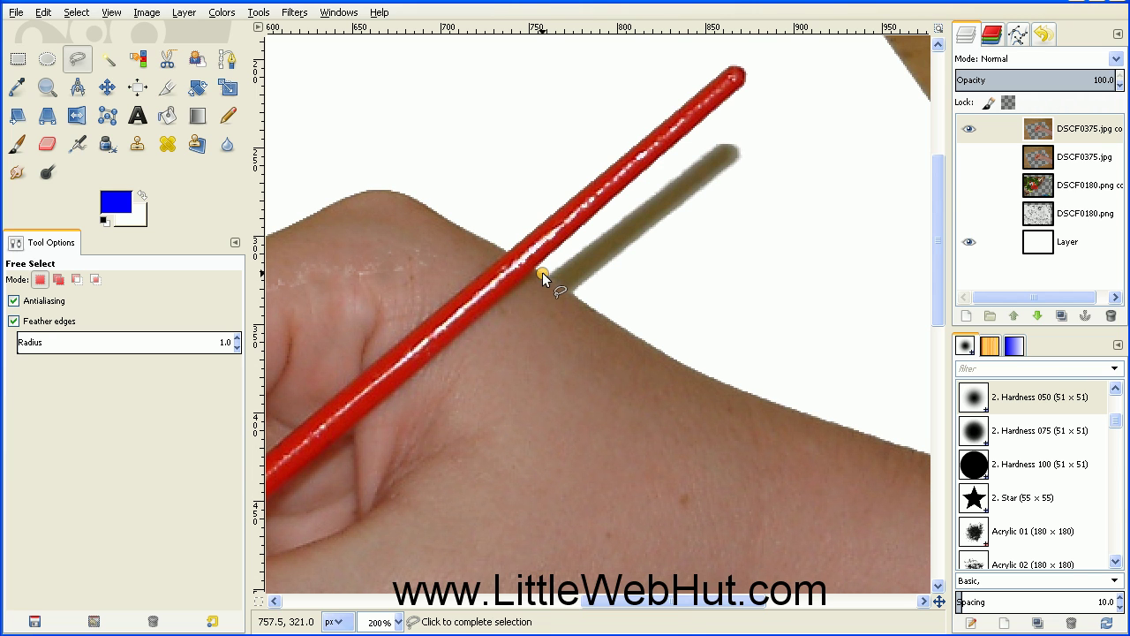
left_click(583, 299)
left_click(802, 152)
left_click(719, 121)
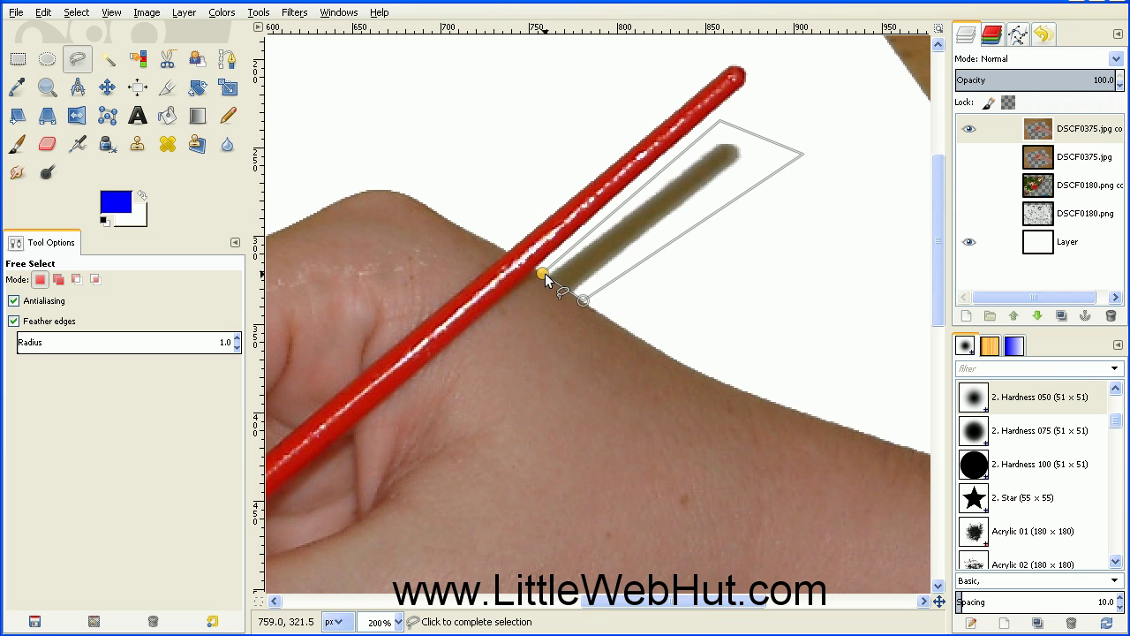
left_click(543, 273)
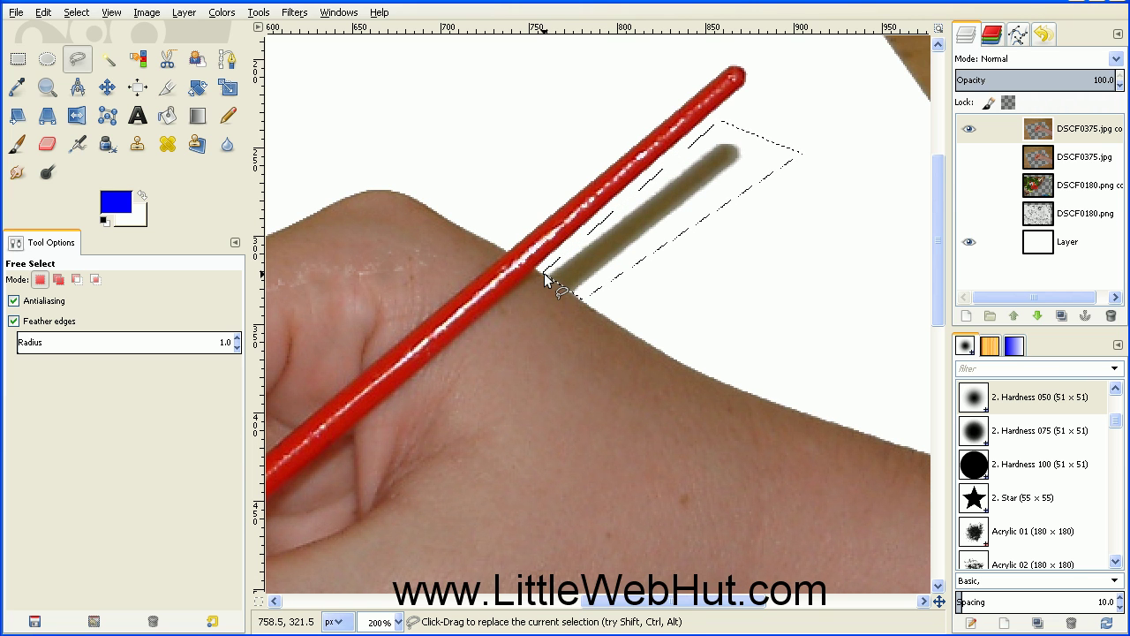
key("Delete")
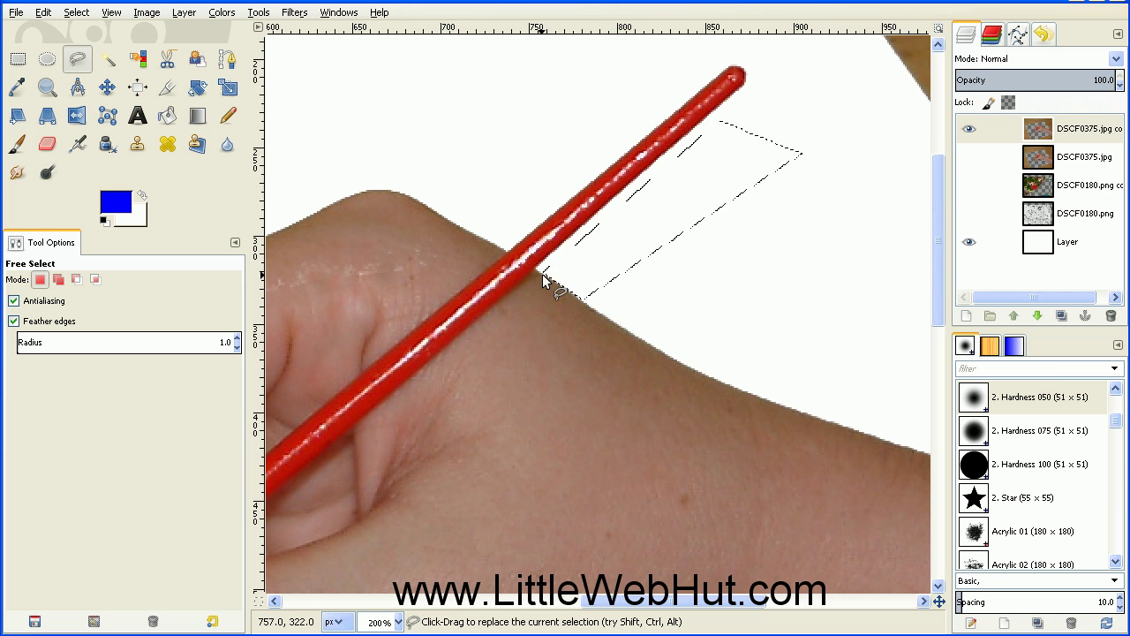
scroll(824, 234, "down", 2, "ctrl")
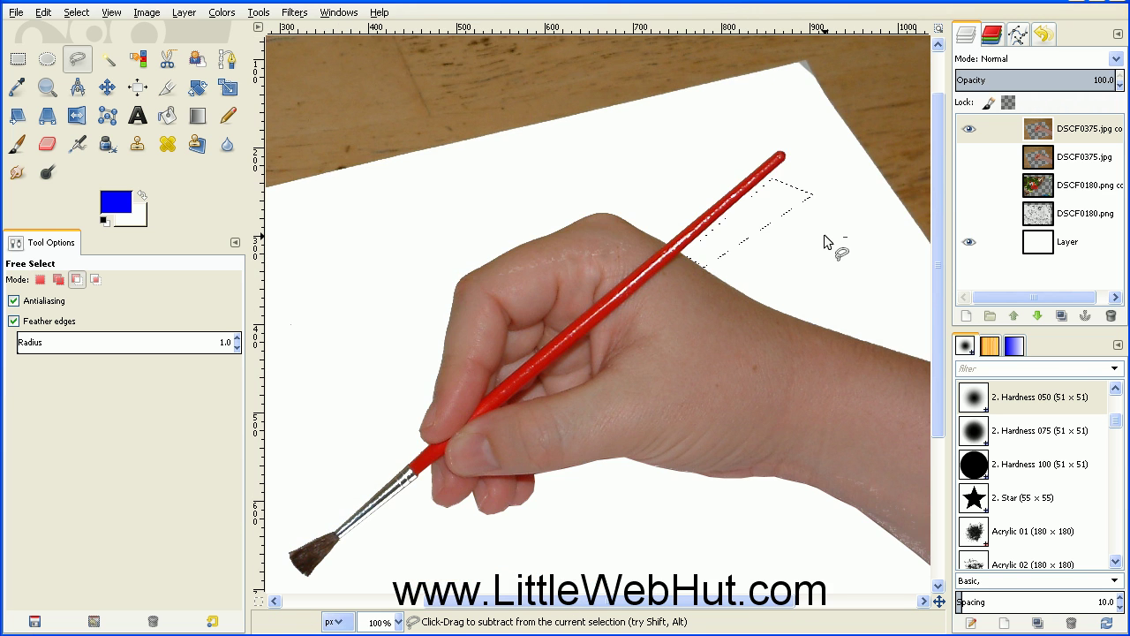
- Clear the selection left around the deleted brush handle shadow
scroll(824, 234, "down", 1, "ctrl")
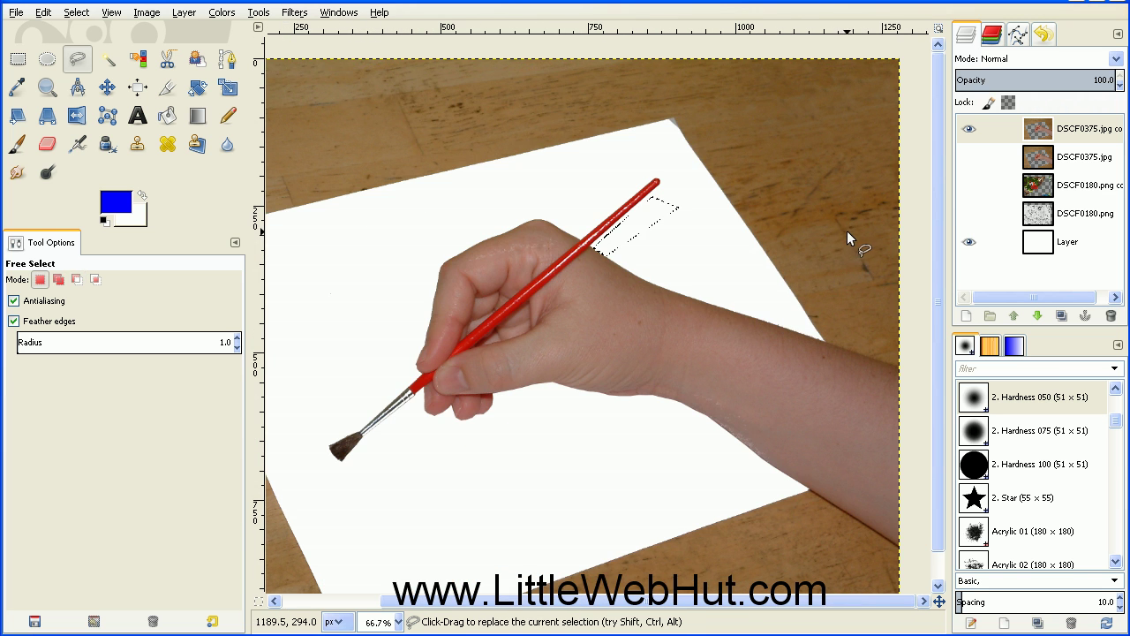
left_click(83, 15)
left_click(106, 55)
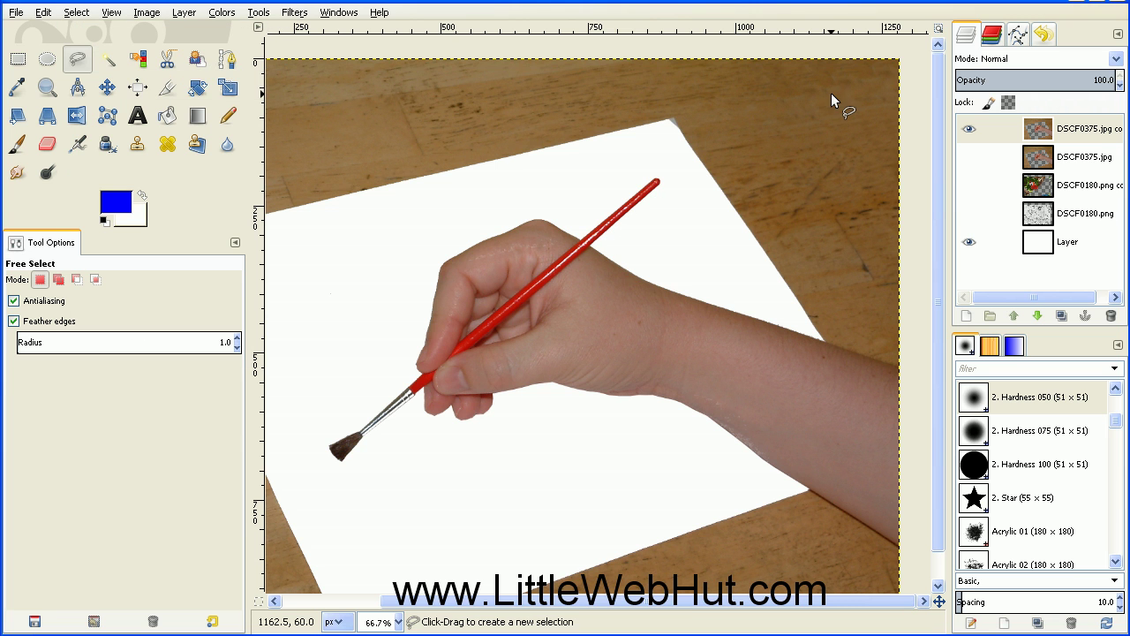
- Show the original DSCF0375.jpg layer and lower its opacity to 49.5 to soften the shadows
left_click(970, 156)
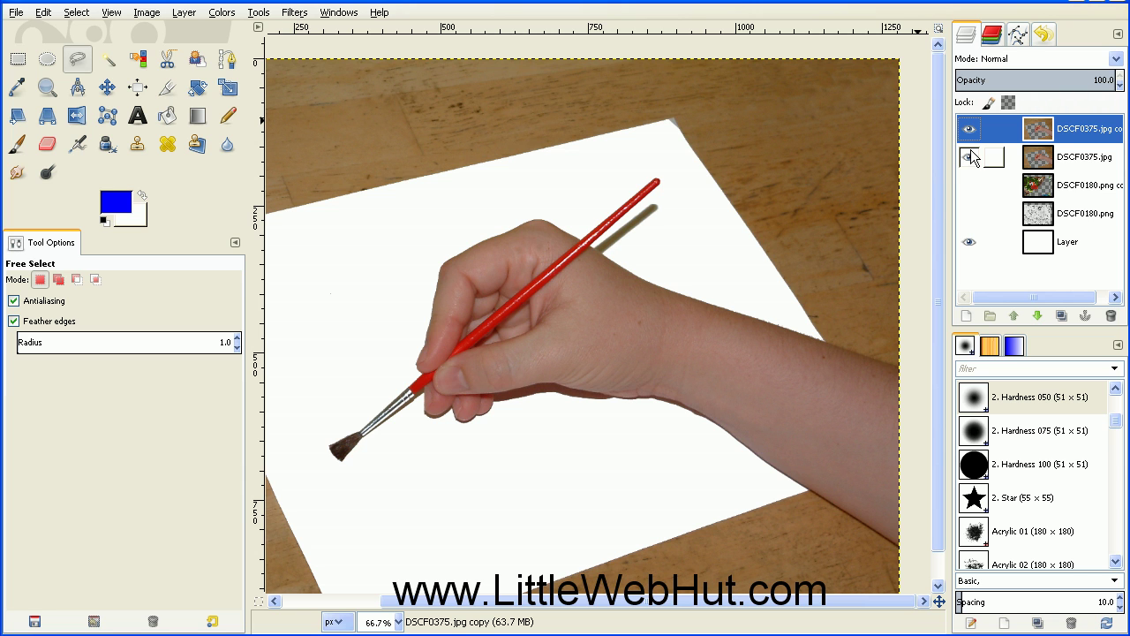
left_click(1038, 159)
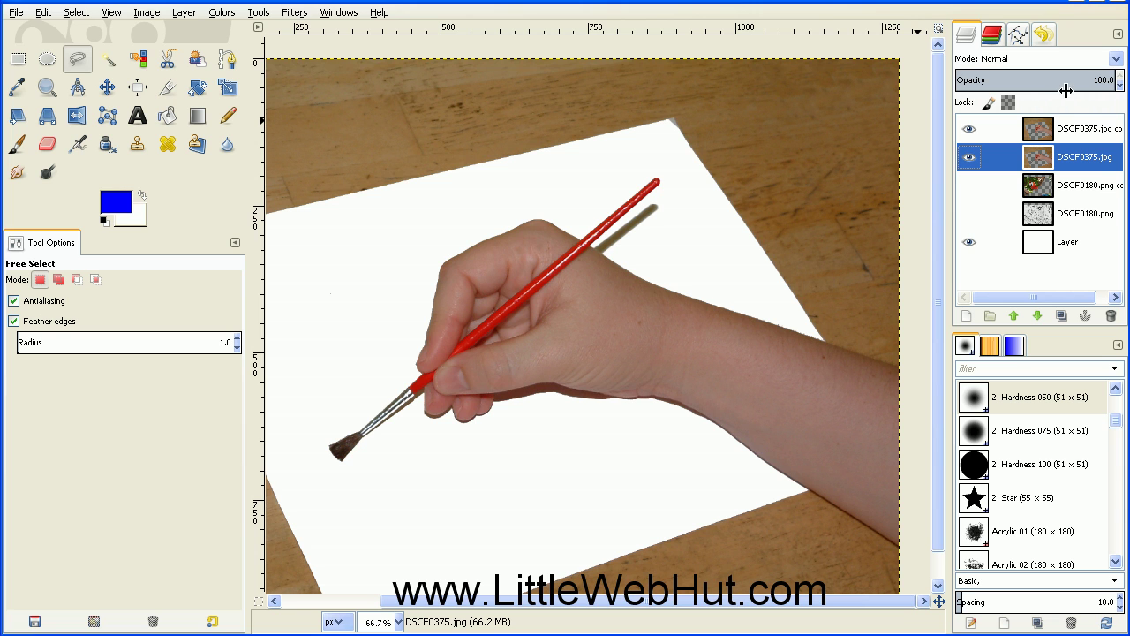
left_click_drag(1084, 81, 1034, 79)
- Make both DSCF0180.png parrot layers, the colored copy and the sketch, visible again
left_click(968, 185)
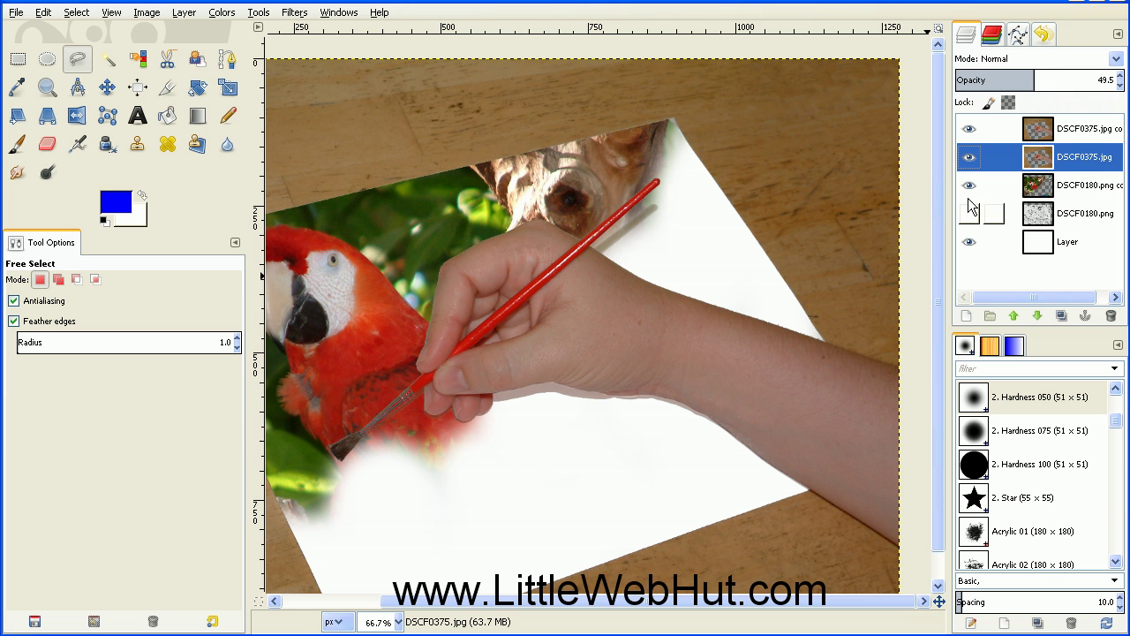
left_click(969, 213)
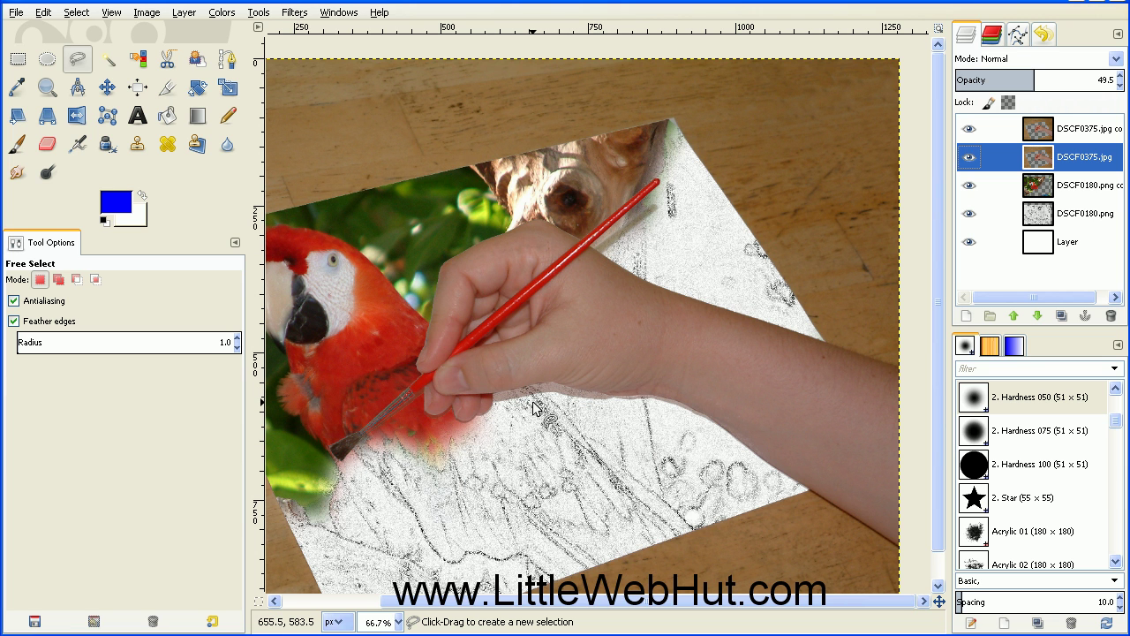
scroll(635, 285, "up", 1)
scroll(635, 284, "down", 2)
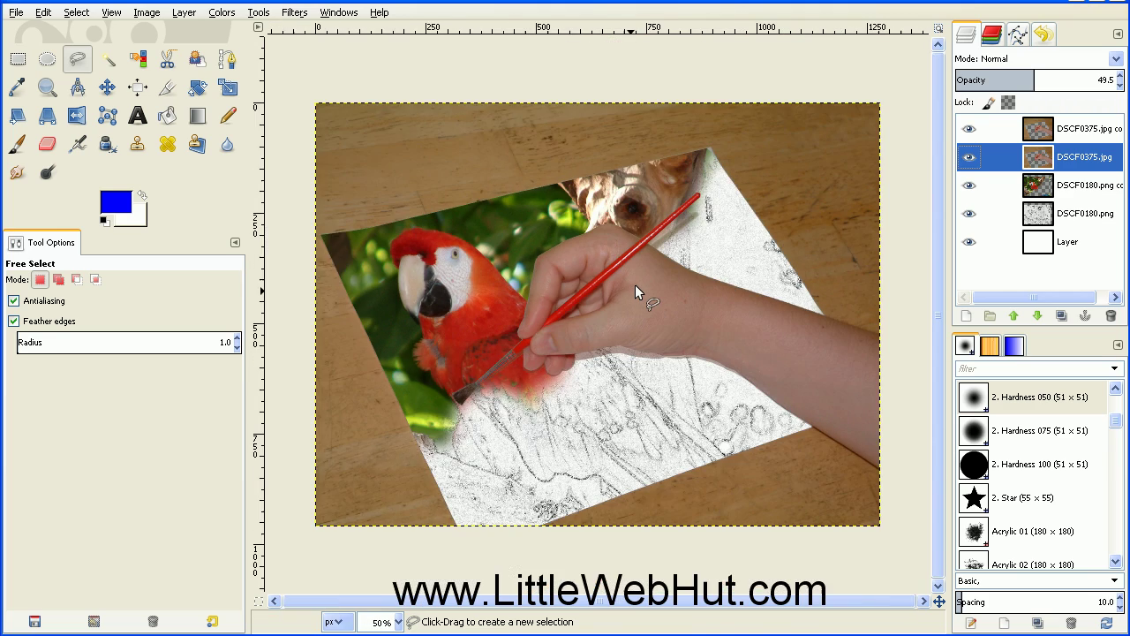
scroll(635, 285, "up", 1)
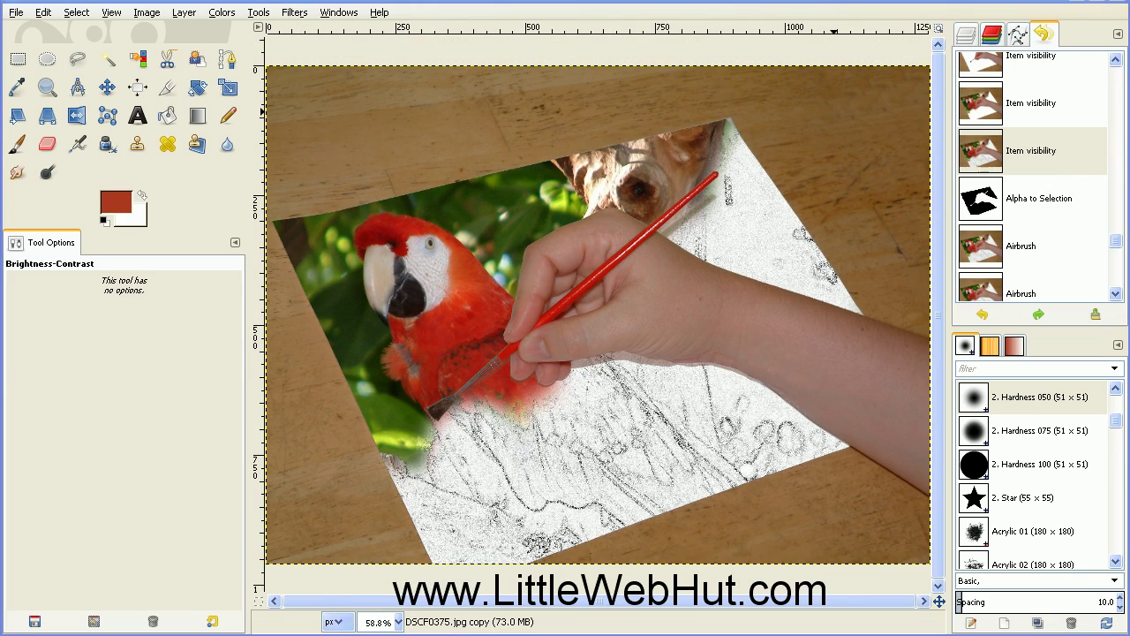
- Create a selection from the alpha channel of the DSCF0375.jpg copy layer
key("ctrl+l")
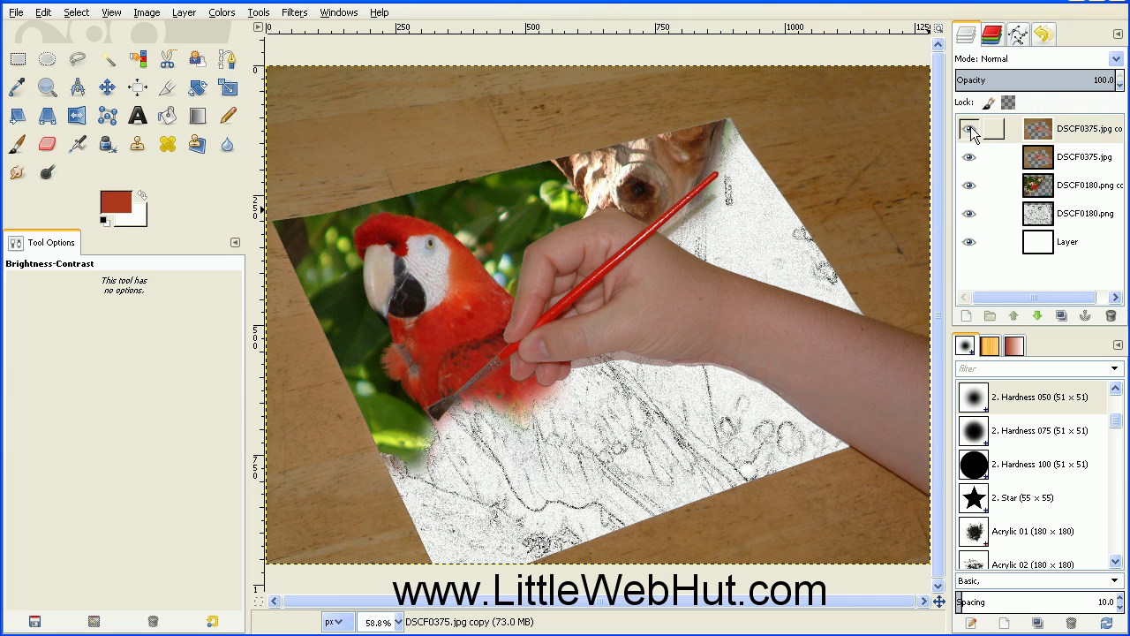
right_click(972, 133)
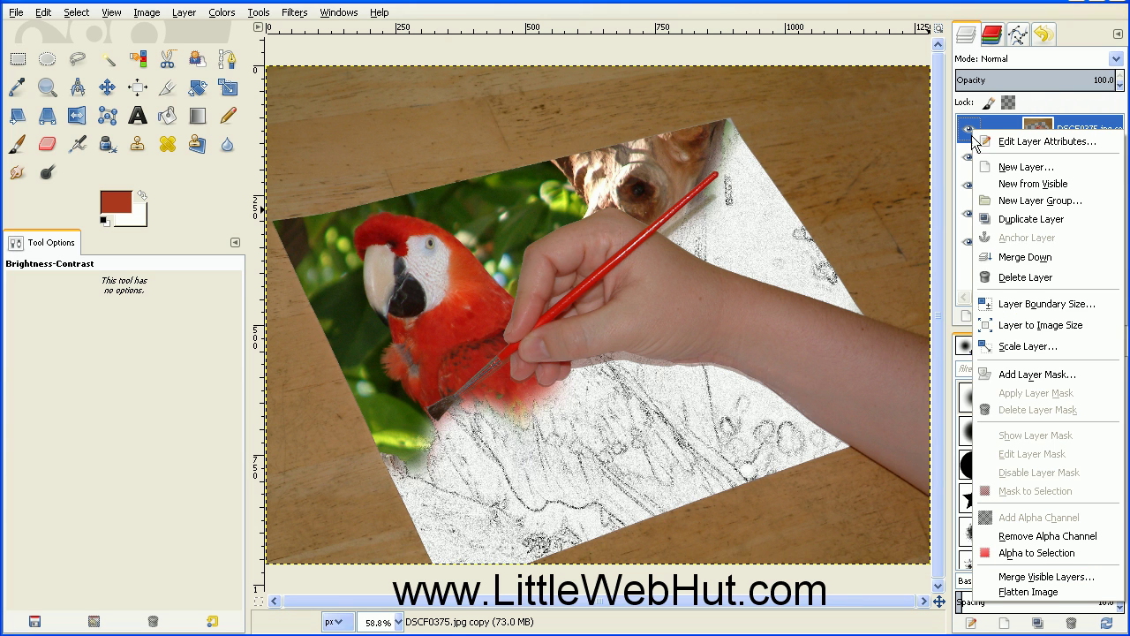
left_click(995, 553)
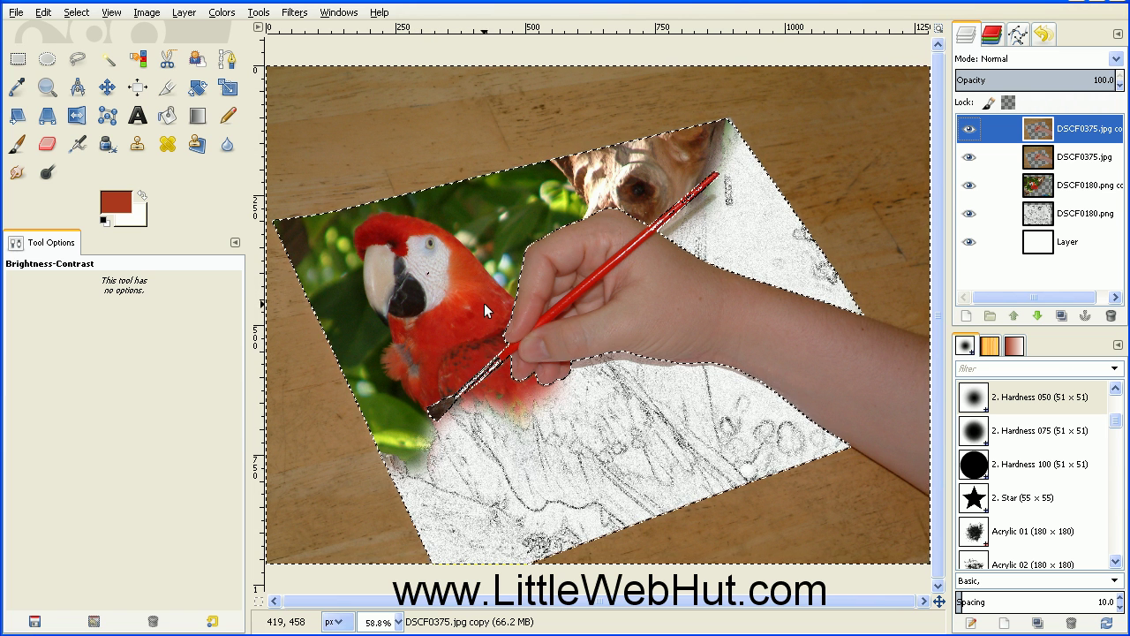
- Pick a dark red from the parrot's chest on the DSCF0180.png copy layer as the foreground color
left_click(1027, 190)
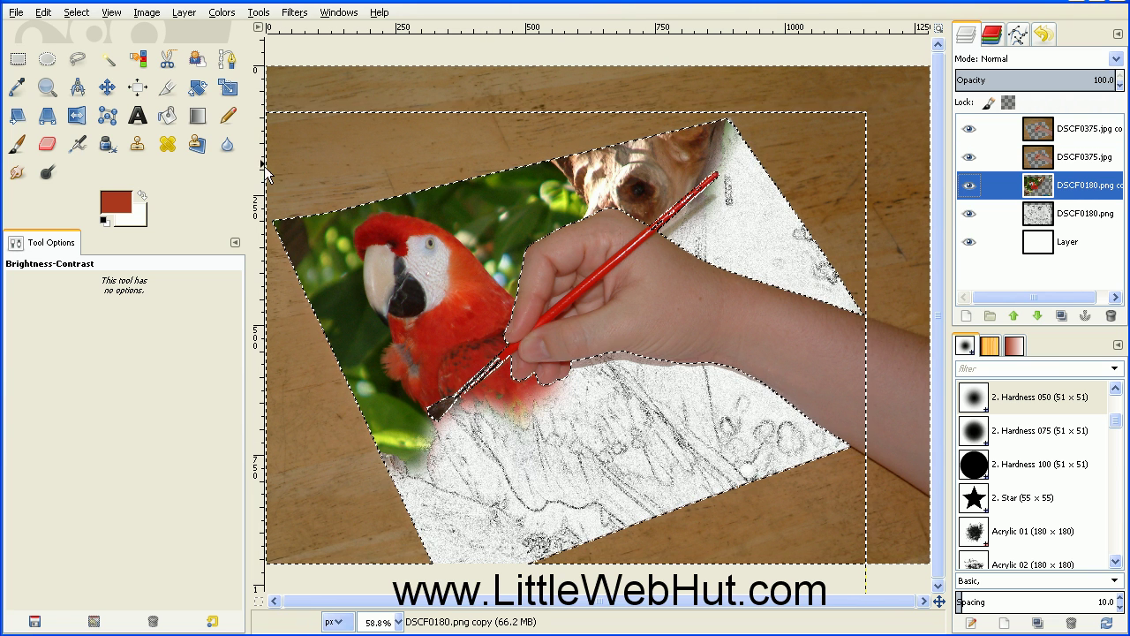
left_click(17, 86)
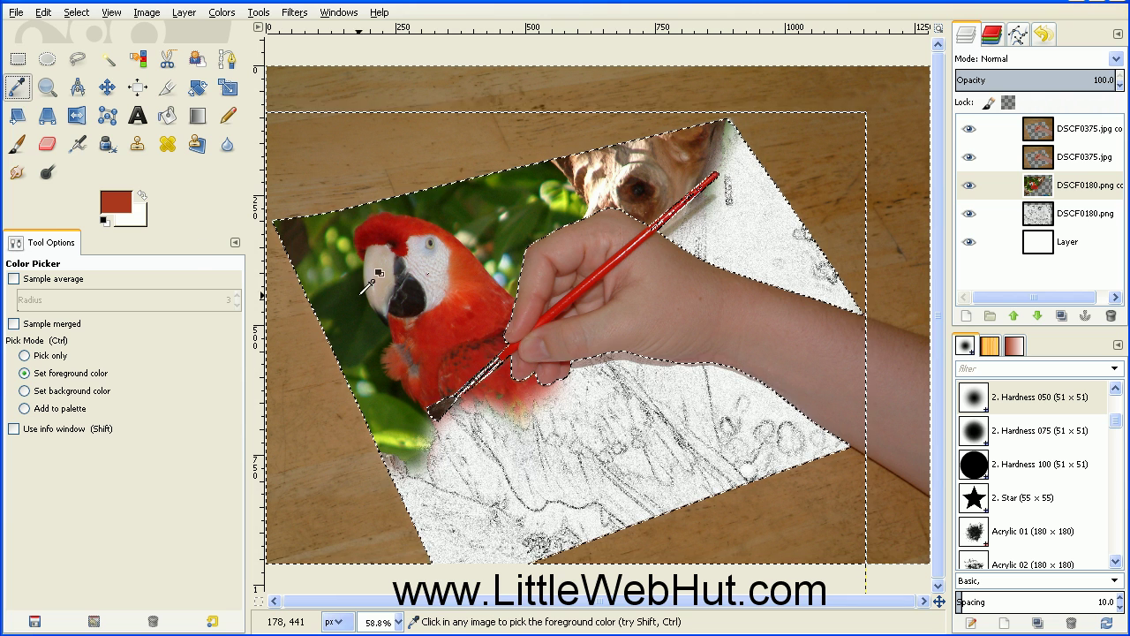
left_click(446, 359)
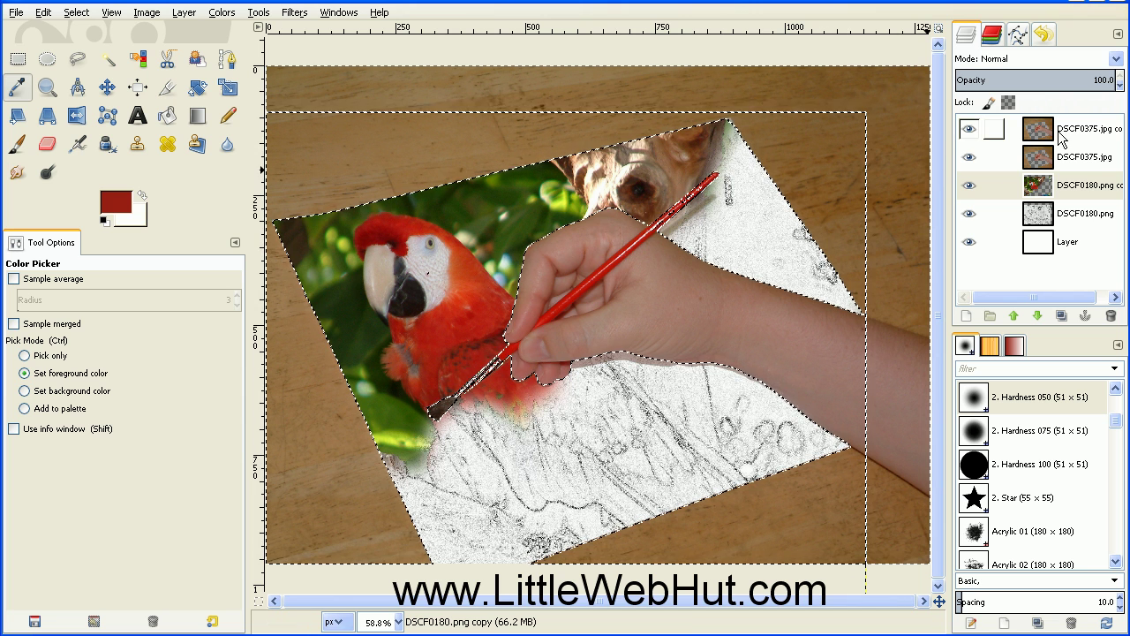
- Airbrush the dark red onto the paintbrush bristles on the DSCF0375.jpg copy layer with 2. Hardness 050 at size 39.42, and clear the selection
left_click(1036, 130)
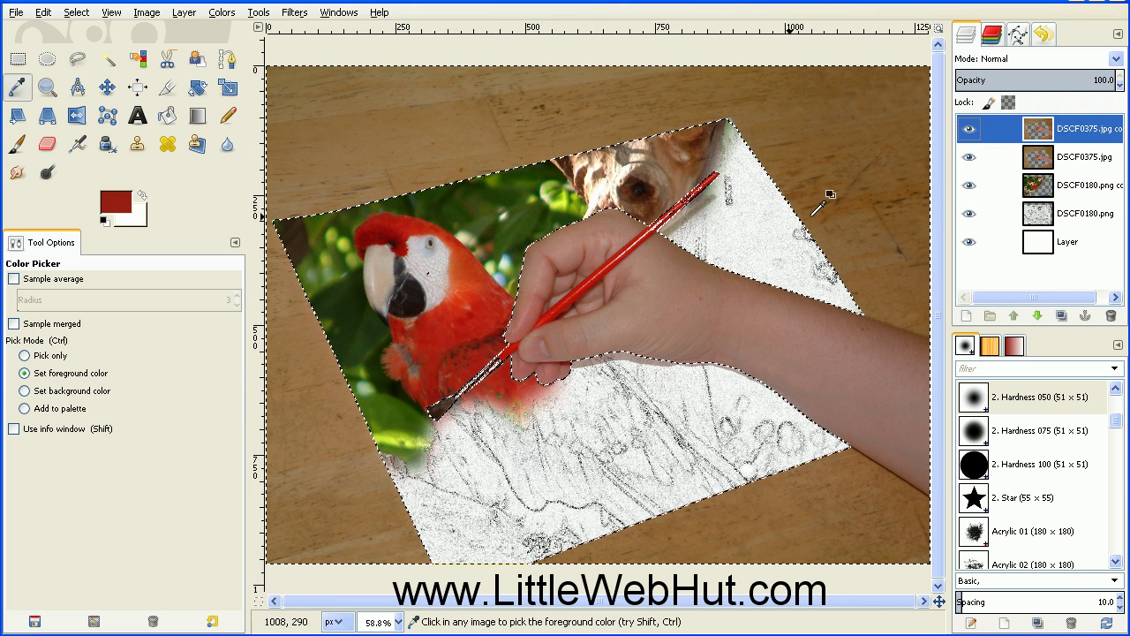
left_click(77, 145)
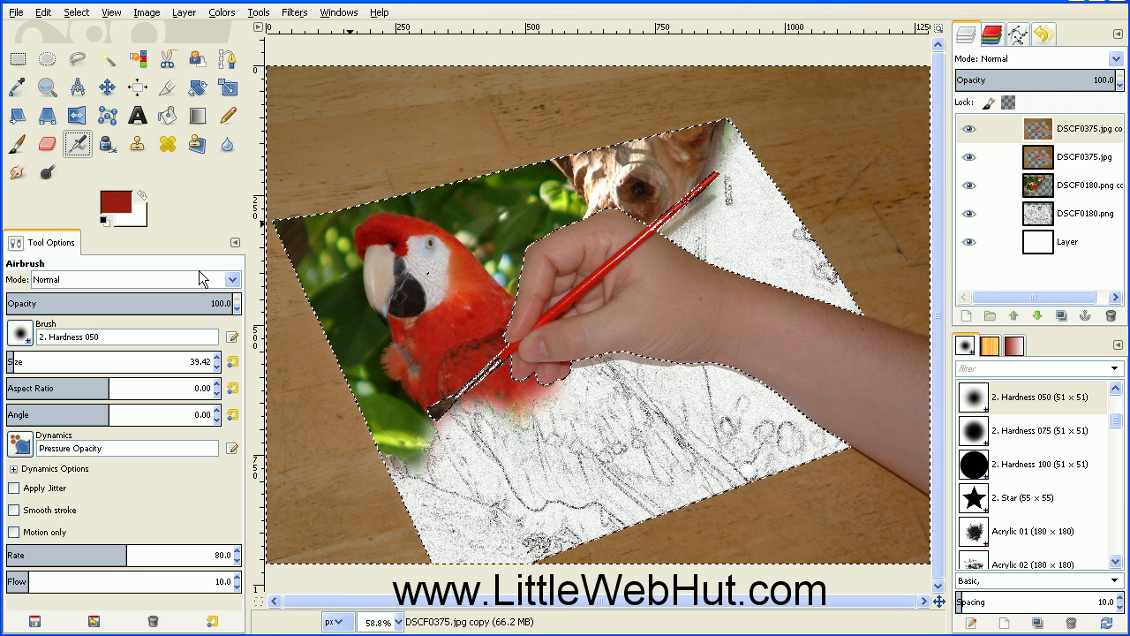
mouse_move(387, 394)
left_mouse_down()
mouse_move(427, 439)
mouse_move(437, 418)
left_mouse_up()
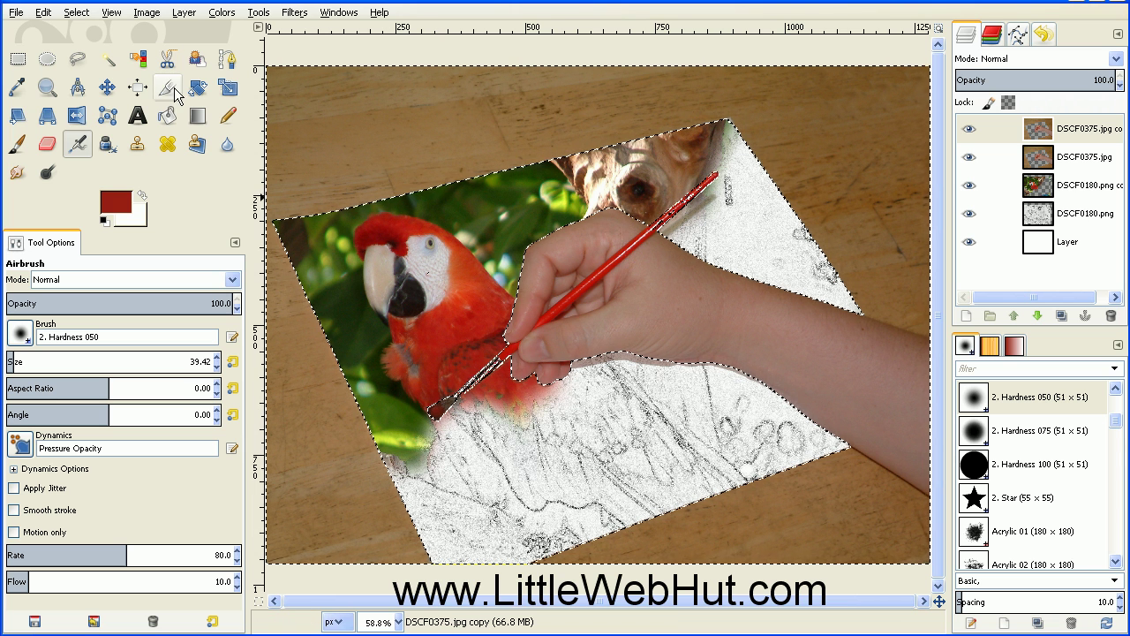
left_click(80, 13)
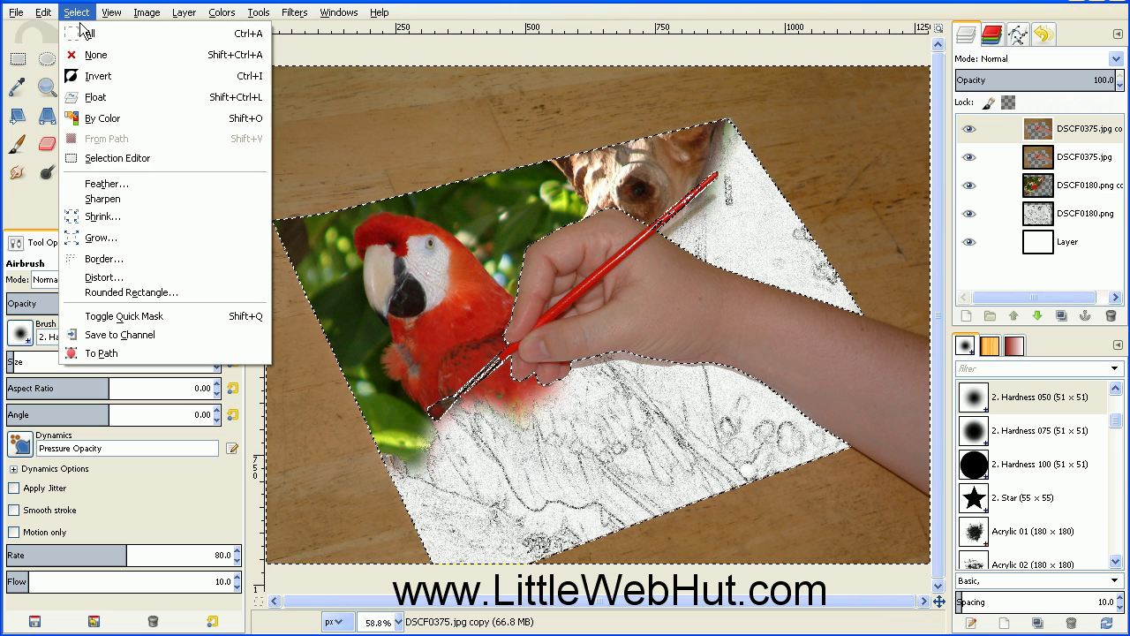
left_click(87, 53)
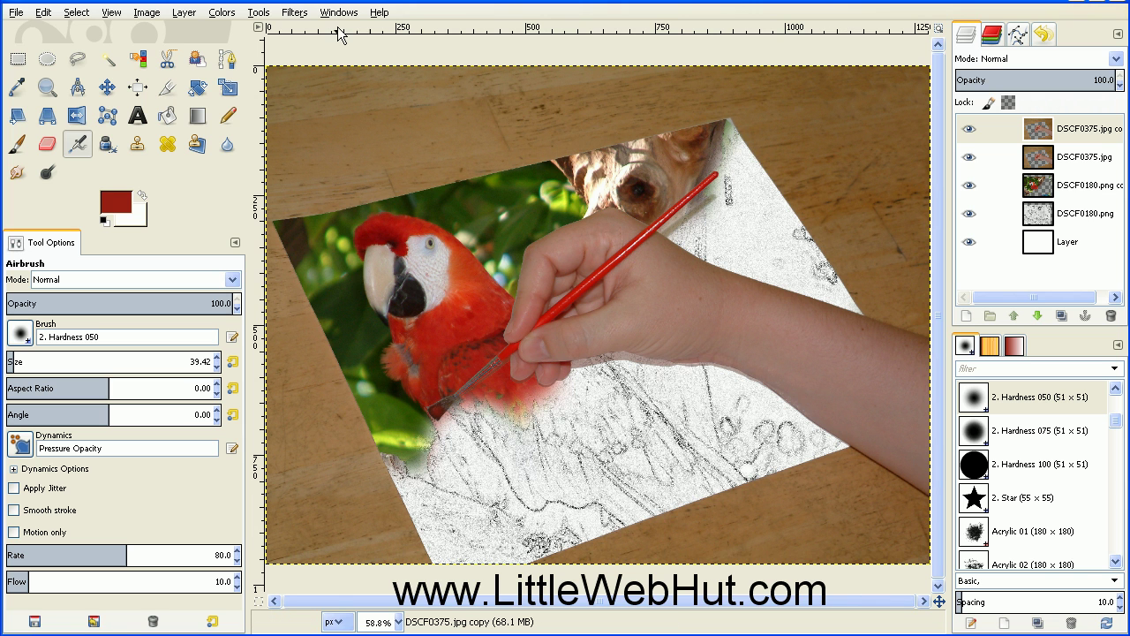
- Raise the contrast of the DSCF0375.jpg copy layer to 23 and flatten the image
left_click(222, 13)
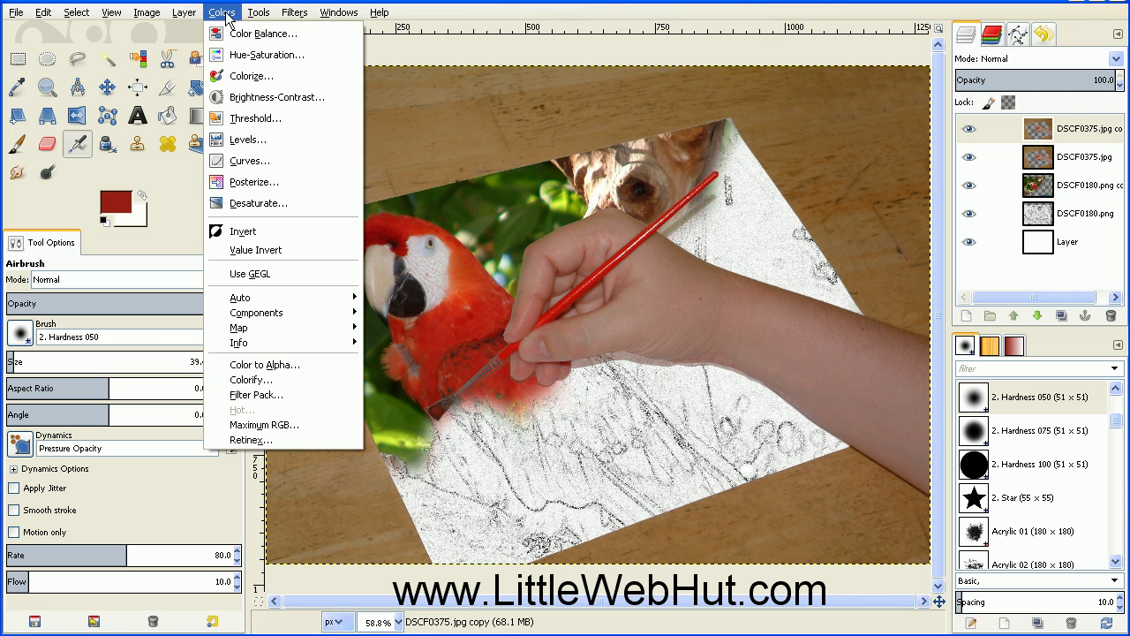
left_click(263, 97)
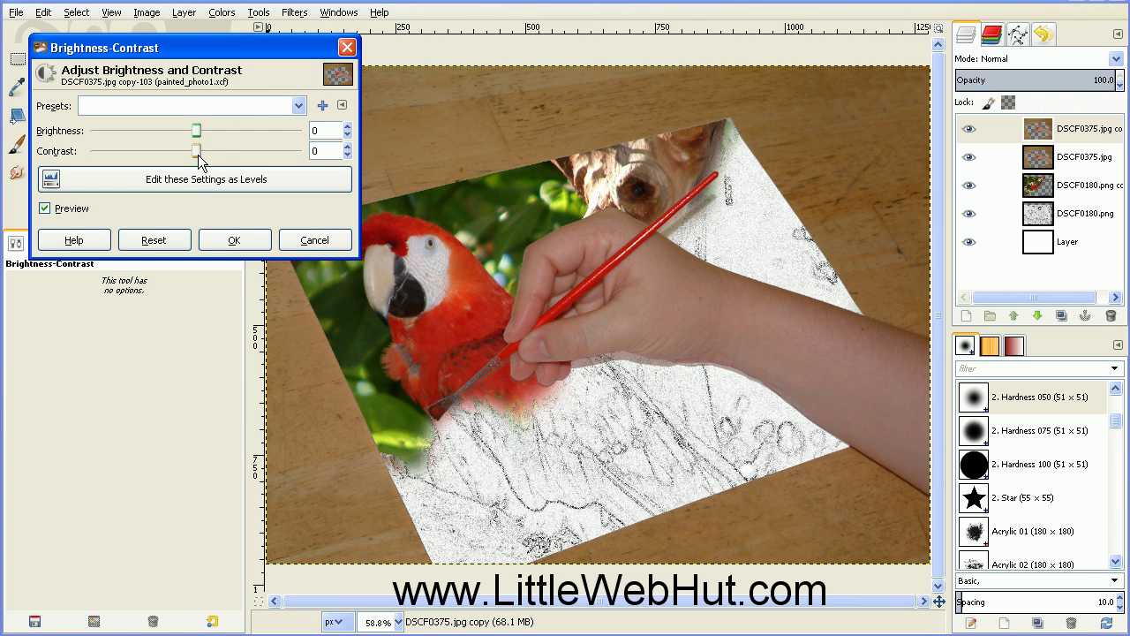
left_click_drag(196, 152, 215, 154)
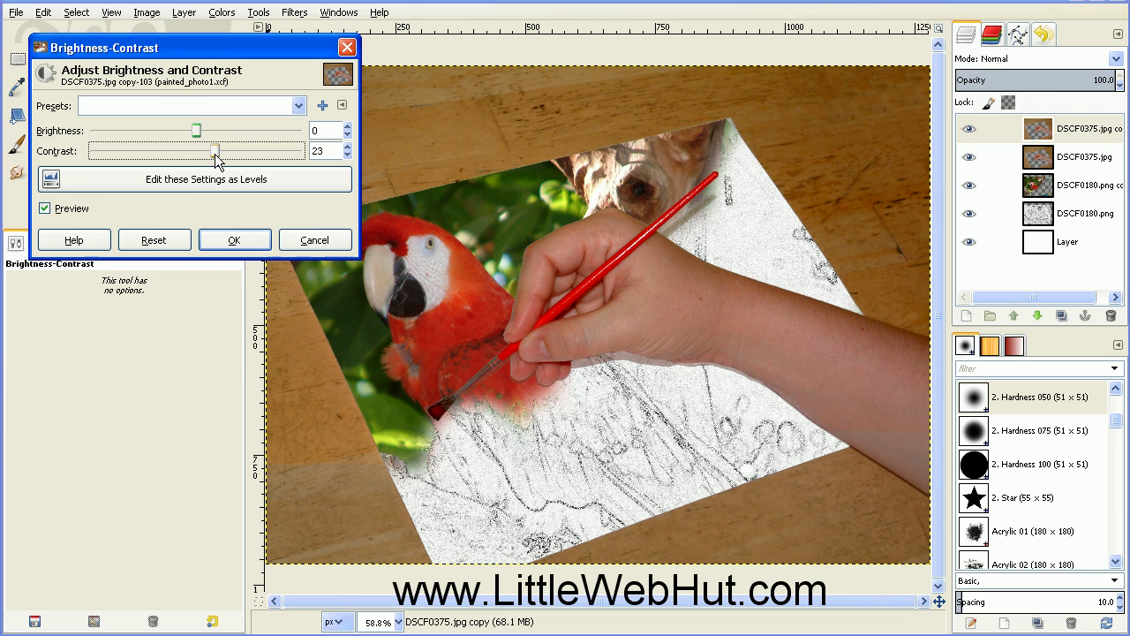
left_click(231, 240)
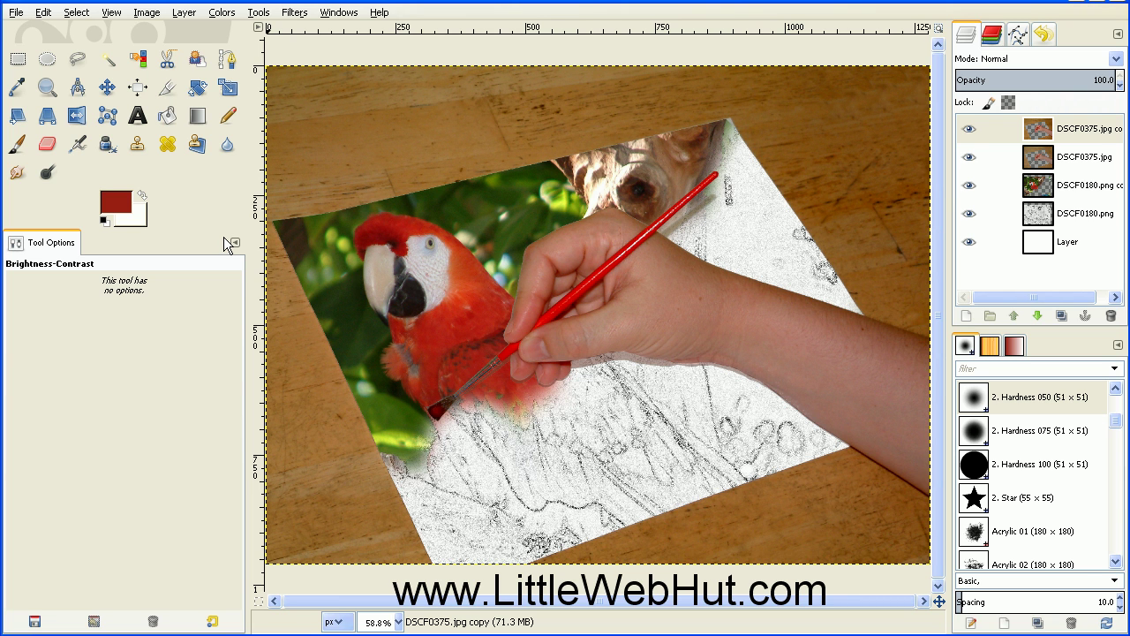
left_click(145, 13)
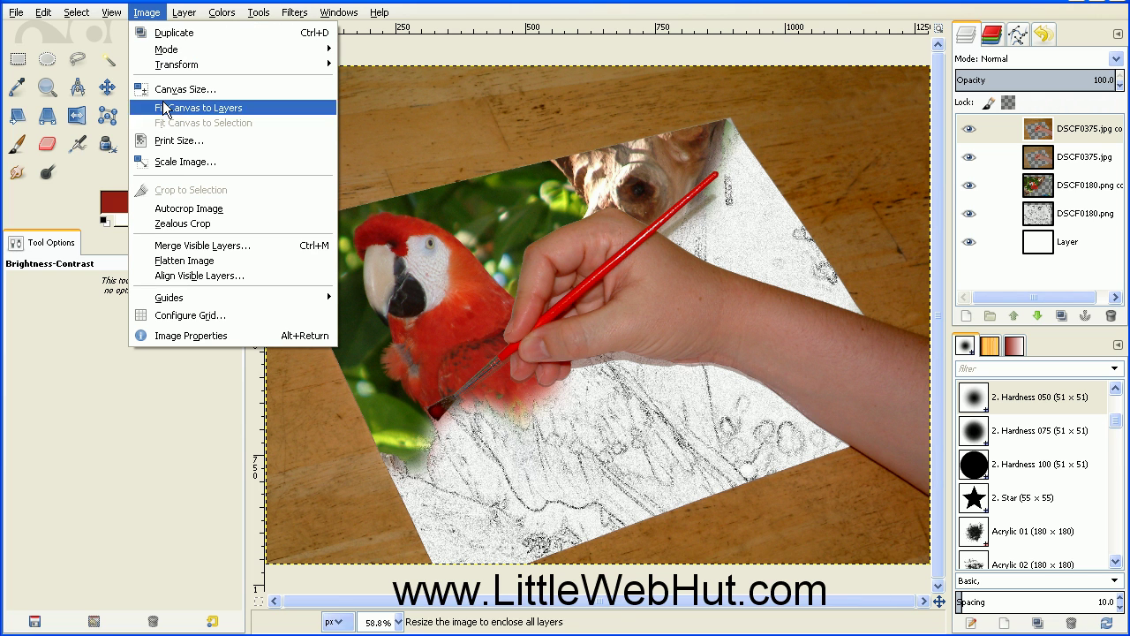
left_click(185, 260)
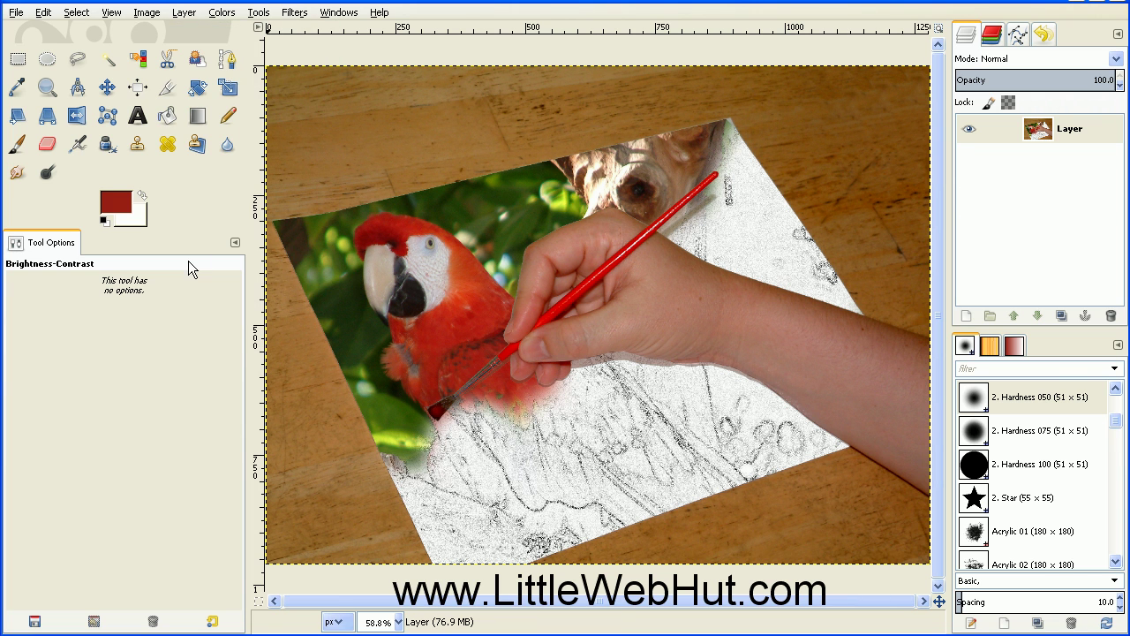